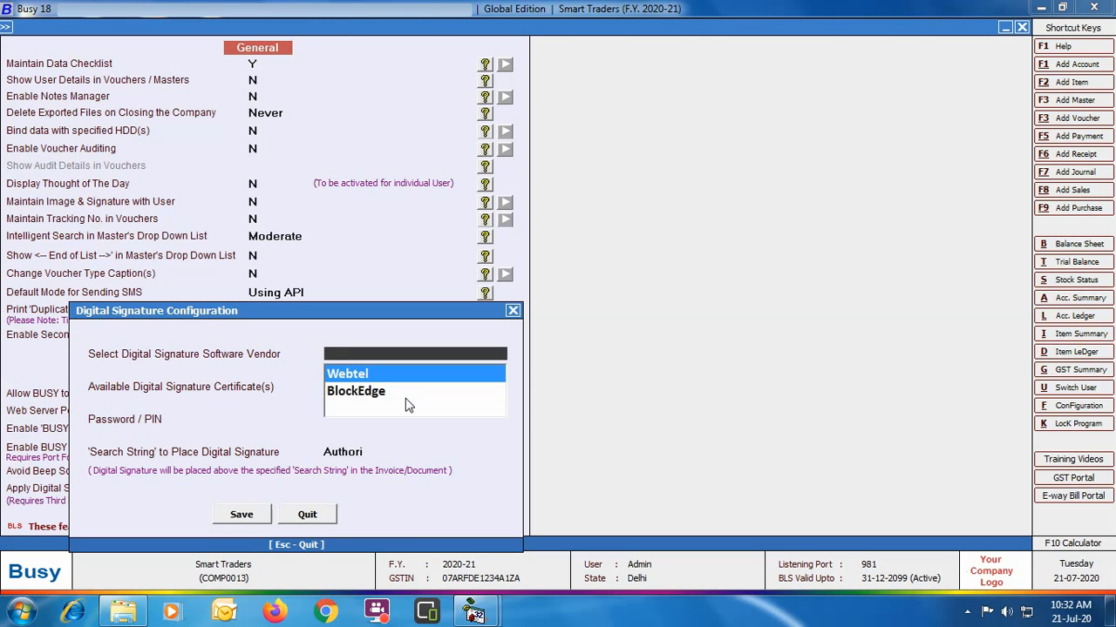
- Configure digital signatures with vendor Webtel, the available certificate and its password/PIN, saving both the configuration and the general options
key(Return)
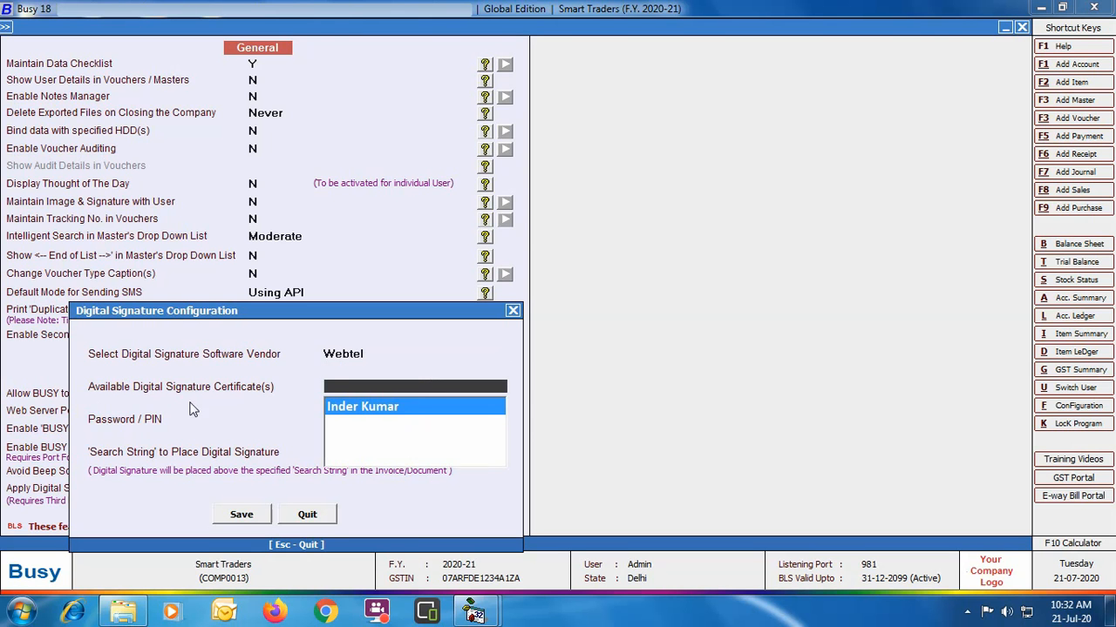
click(418, 408)
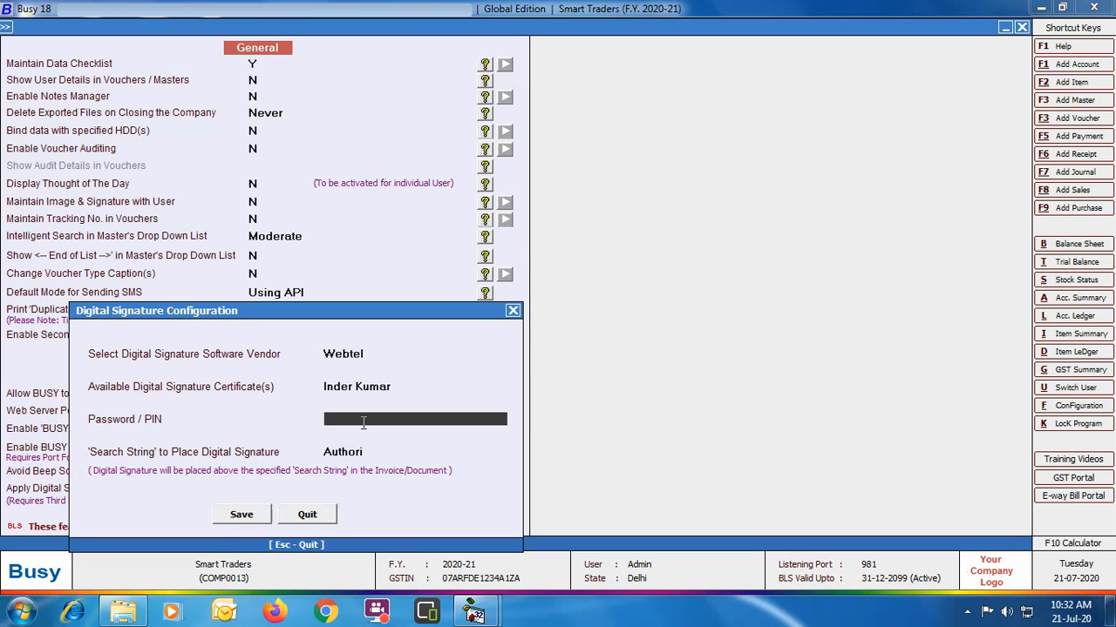
text(********)
key(Return)
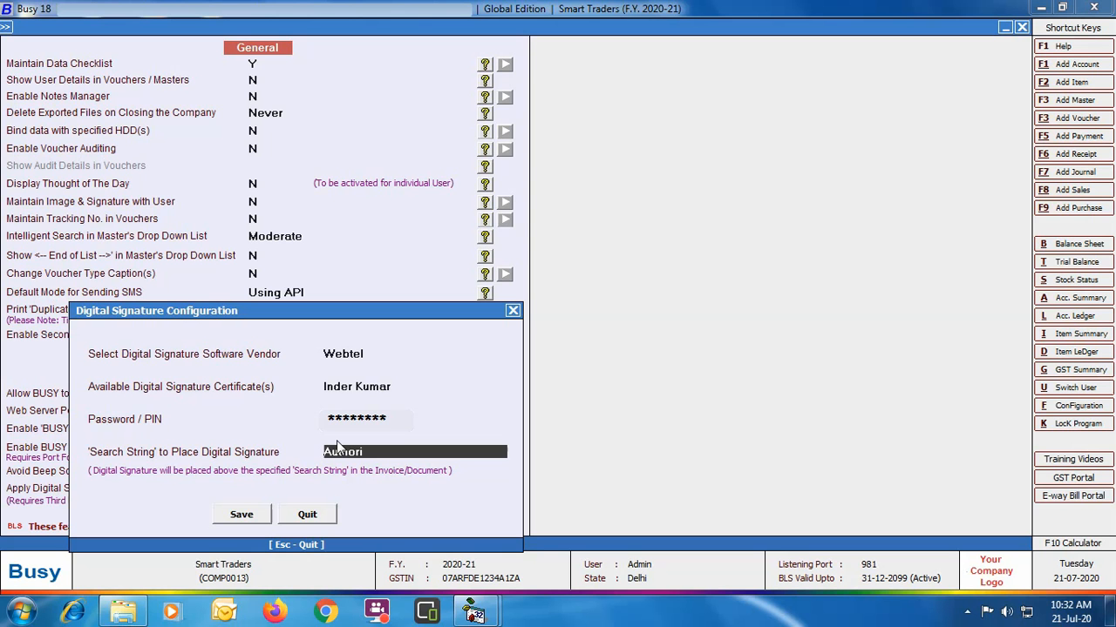
click(259, 516)
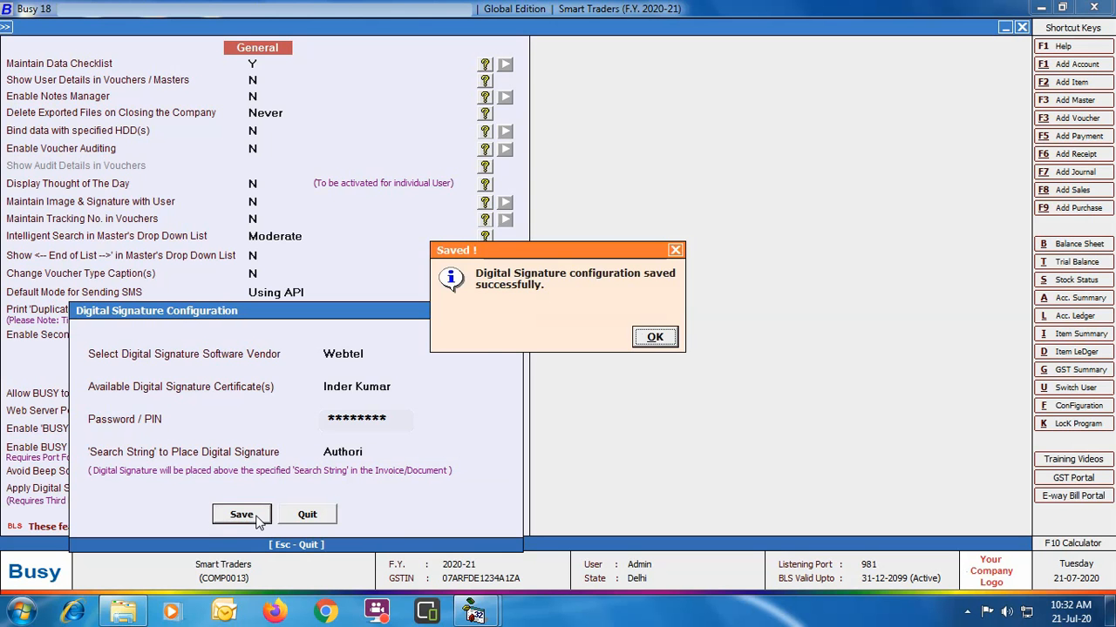
click(656, 338)
click(240, 516)
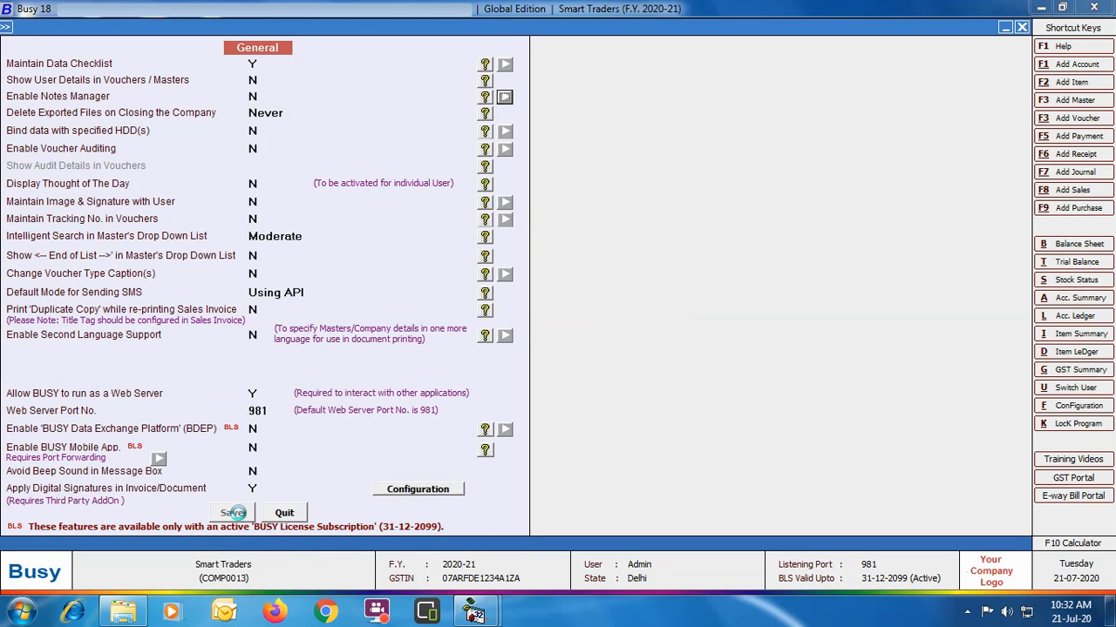
click(109, 508)
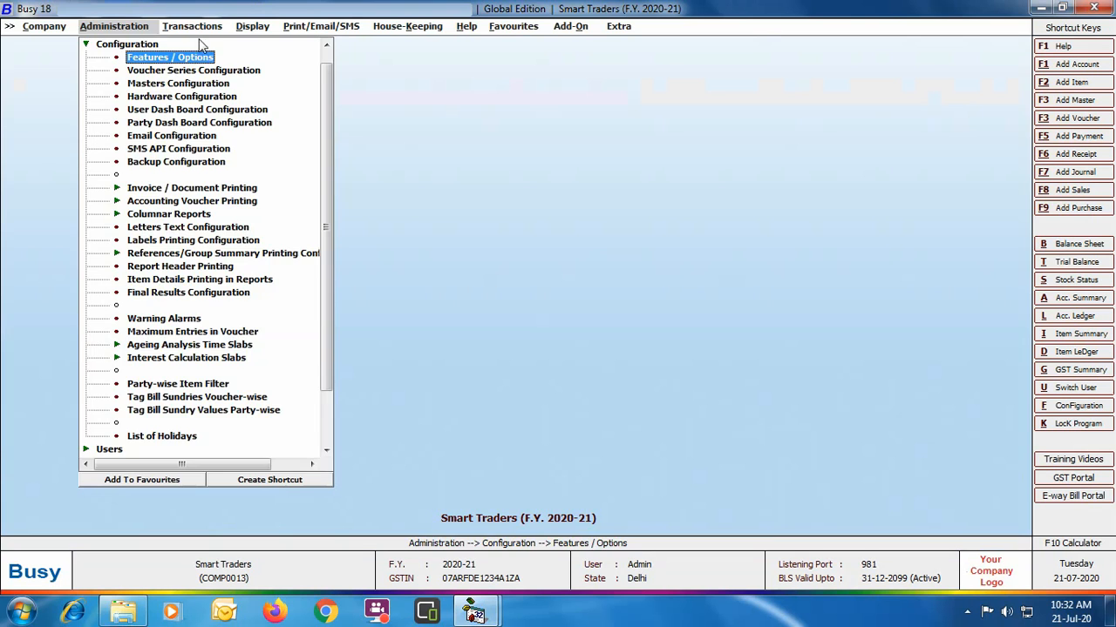
- Start a new sales voucher in the Main series dated 01-04-2020 for the party Shyam Trading Co
click(200, 30)
click(197, 46)
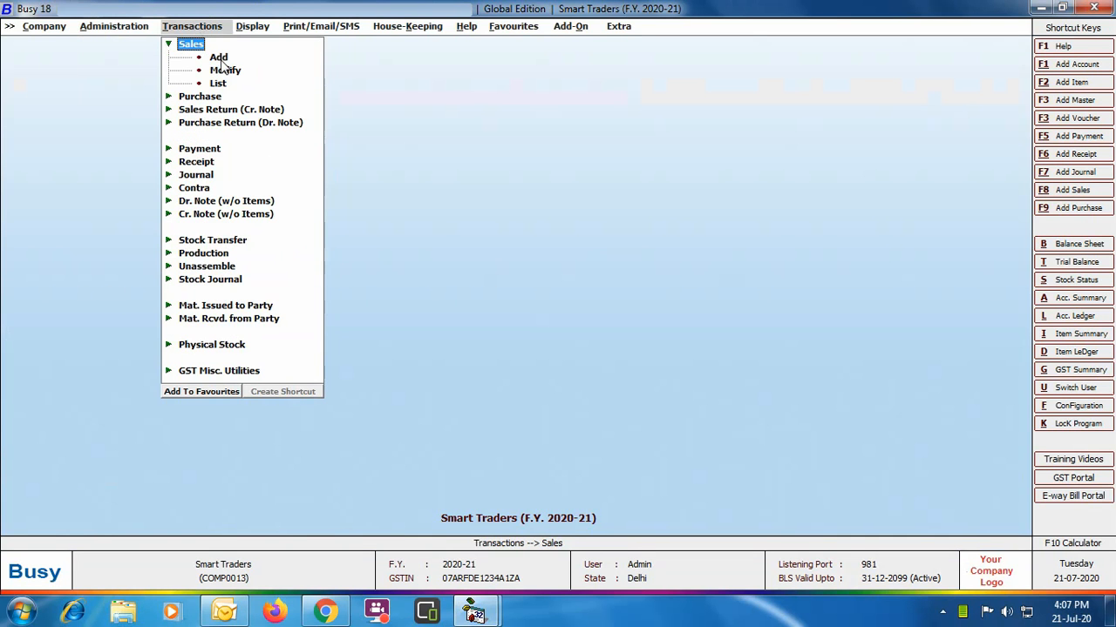
click(218, 58)
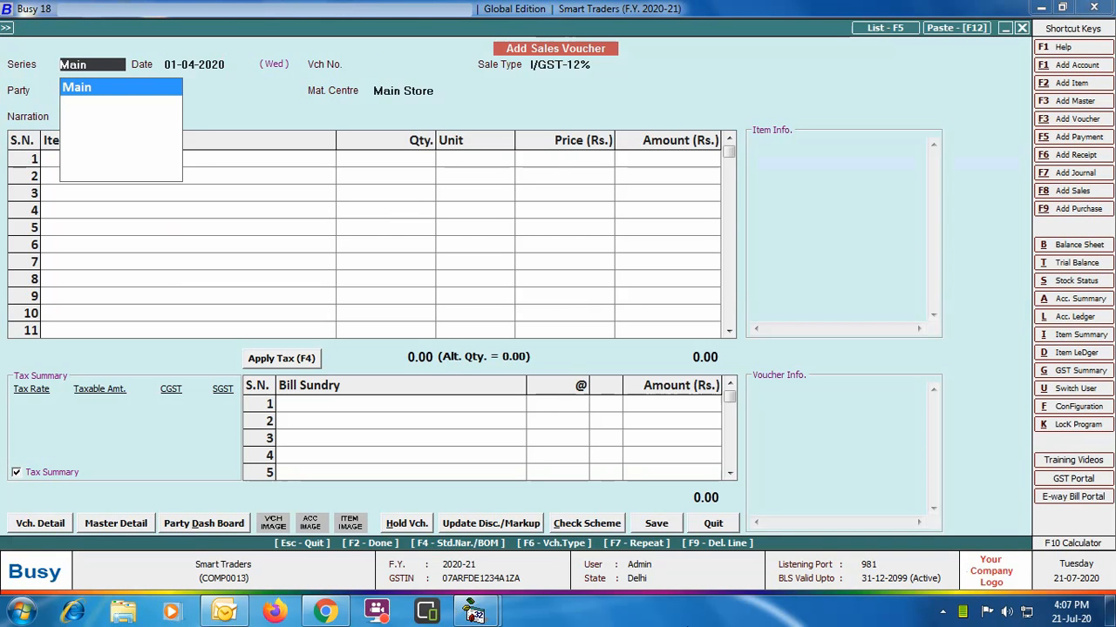
key(Return)
key(Return)
key(Return)
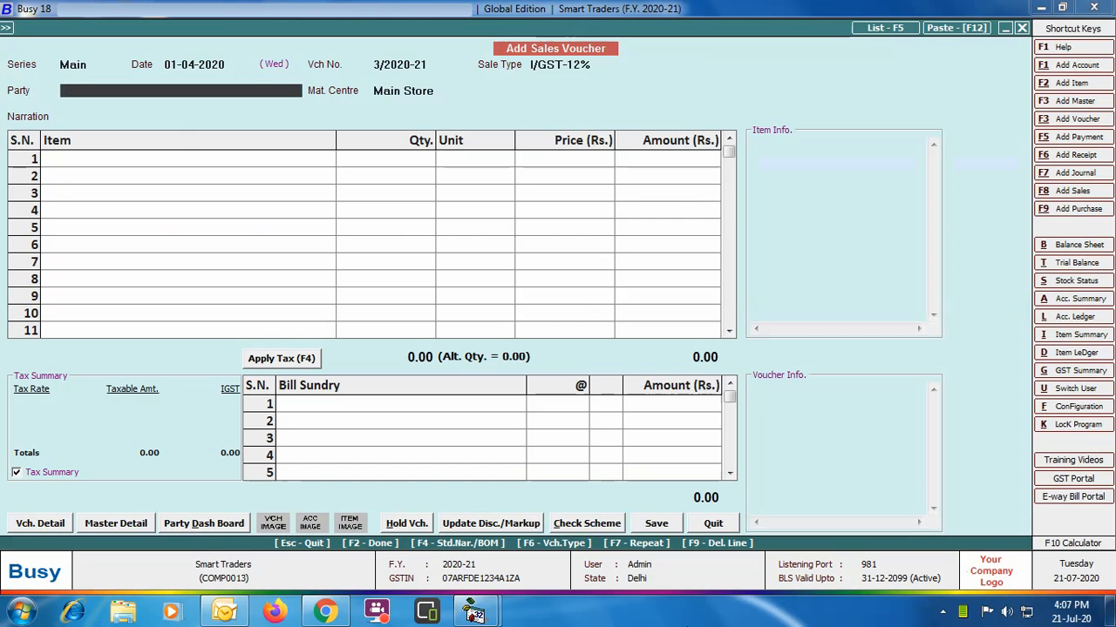
text(shy)
key(Return)
key(Return)
key(Return)
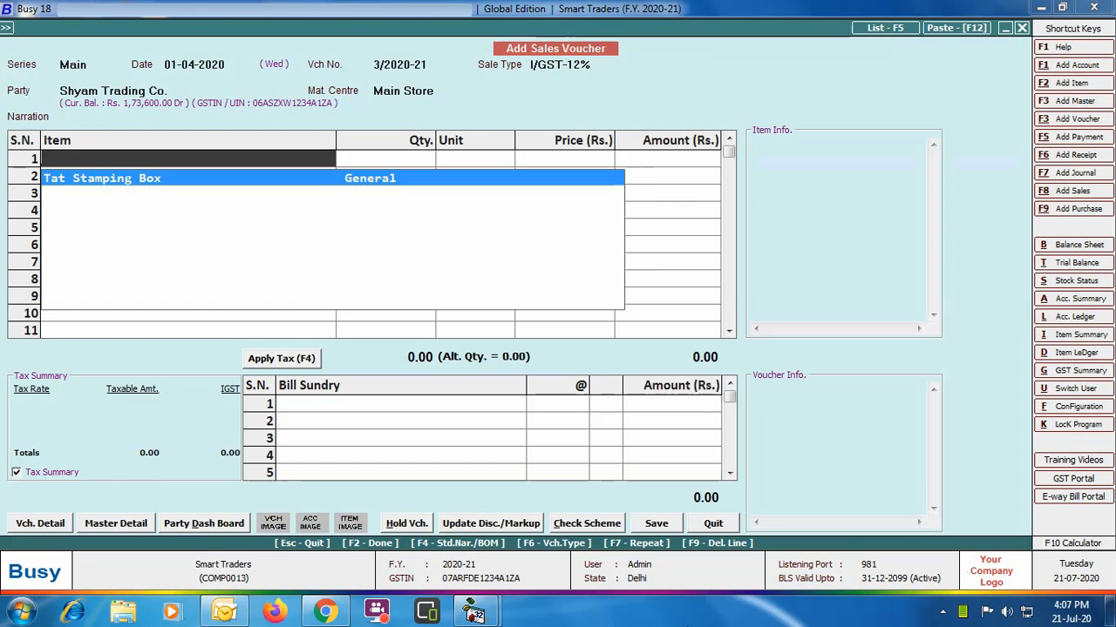
- Add 1,000 Pcs. of Tat Stamping Box at Rs. 100 with 12% IGST, and save the sales voucher
key(Return)
text(1000)
key(Return)
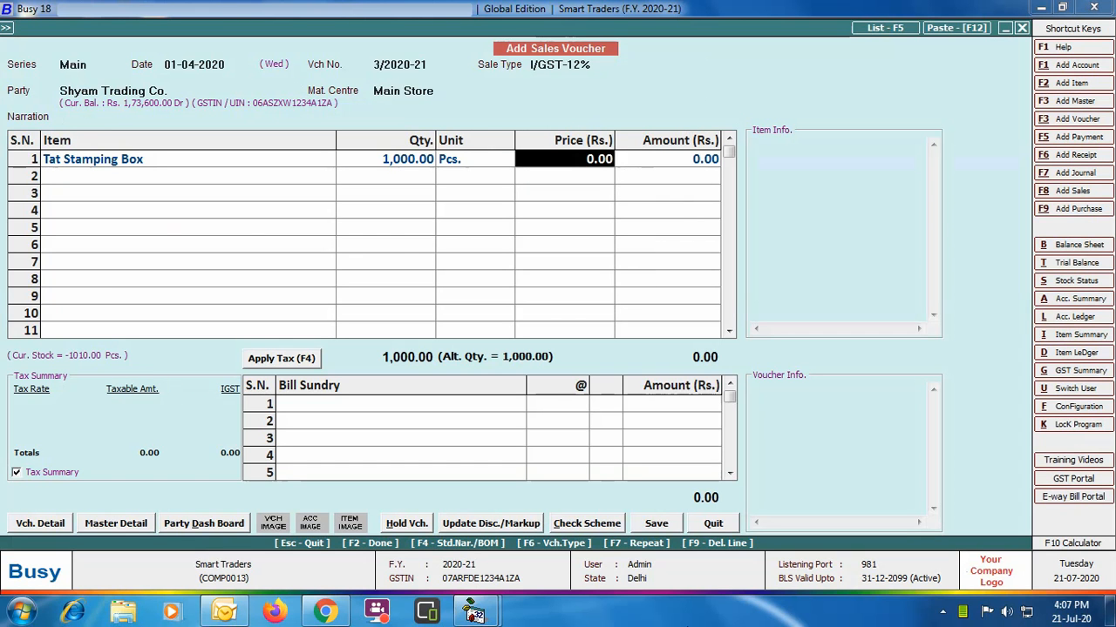
text(100)
key(Return)
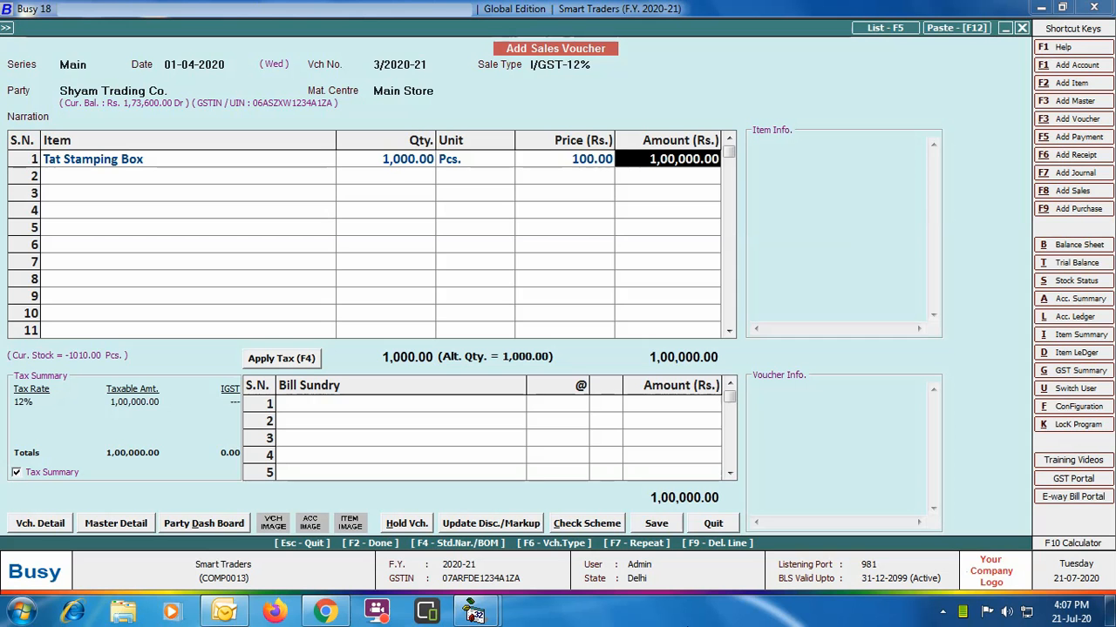
key(Return)
key(Return)
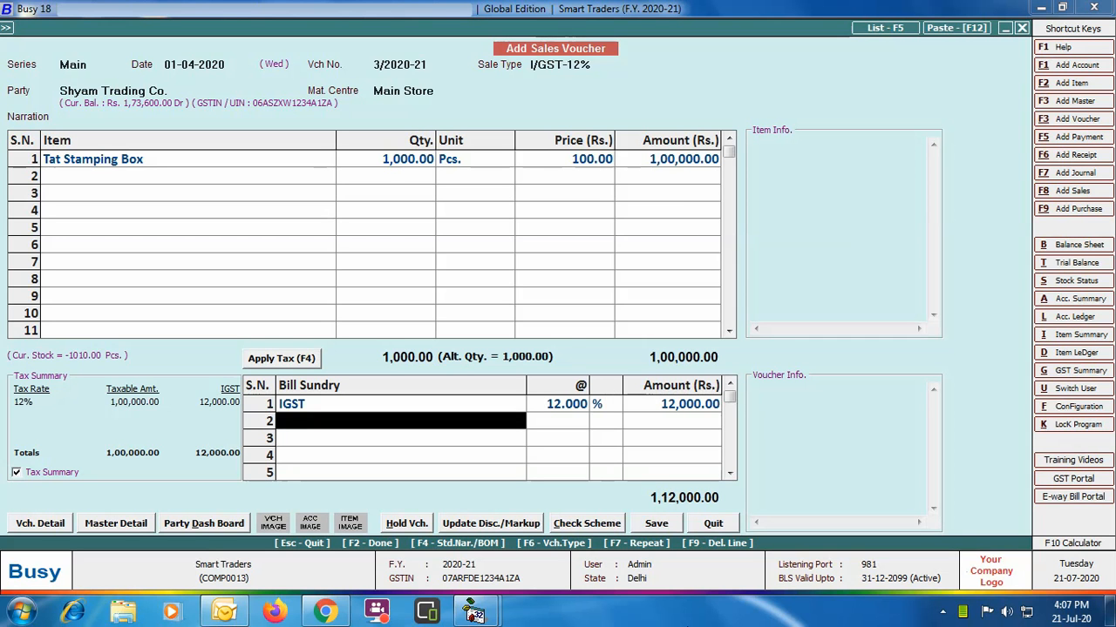
key(Return)
key(Return)
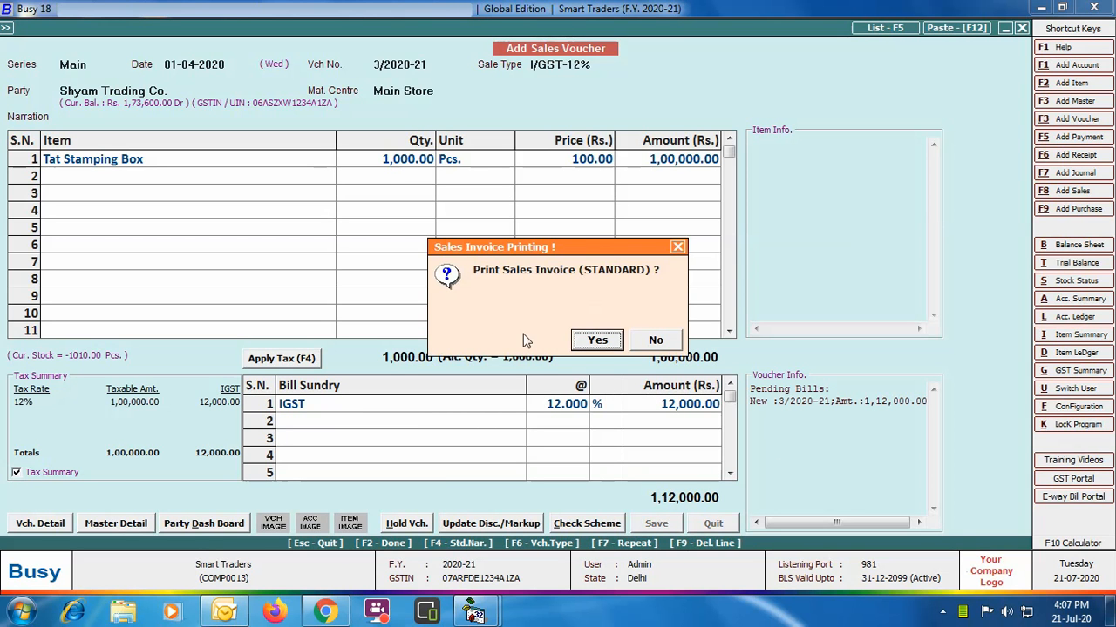
- Accept printing the STANDARD sales invoice and set it to one copy with the digital signature applied
click(577, 340)
key(Return)
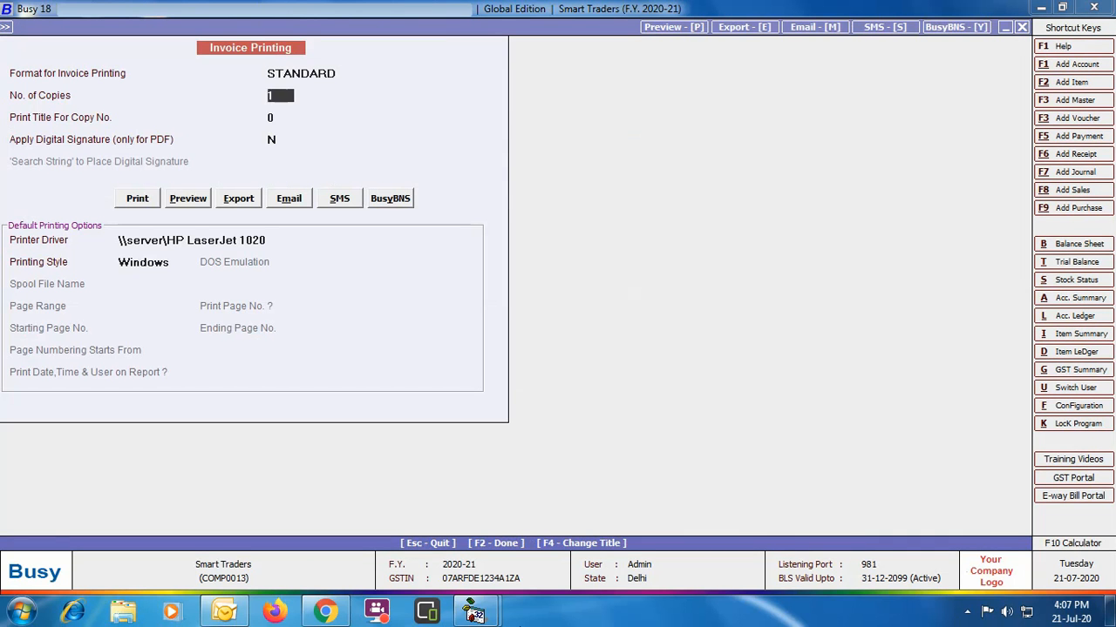
key(Return)
key(Return)
key(y)
key(Return)
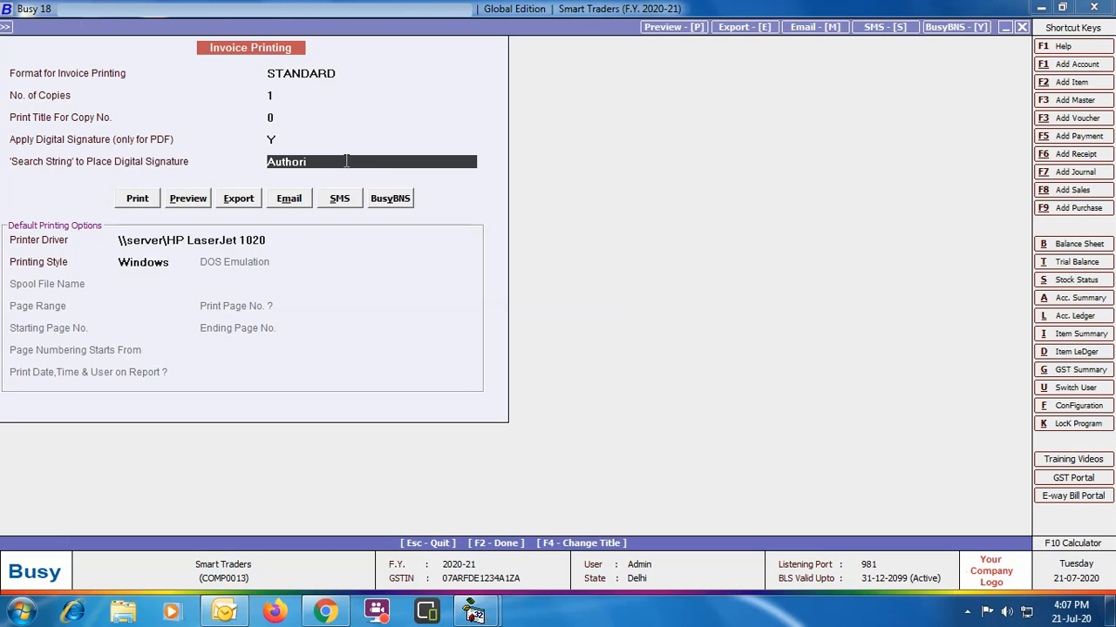
- Export the invoice as a PDF to D:\GST Companies\COMP0013\Sales - 3-2020-21 and open the exported file
click(241, 202)
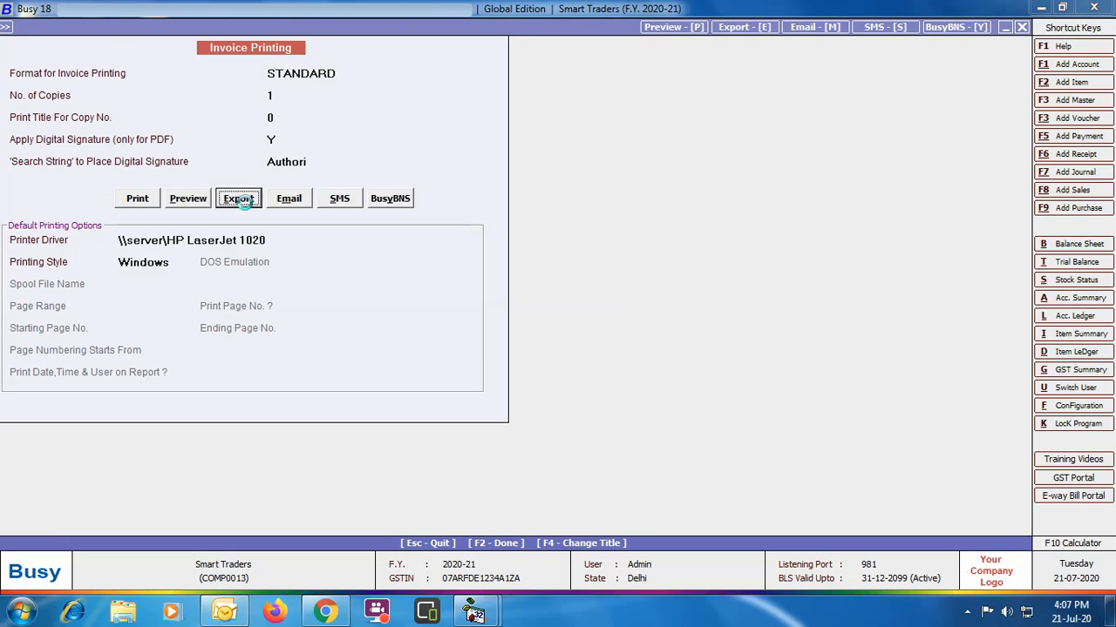
key(Return)
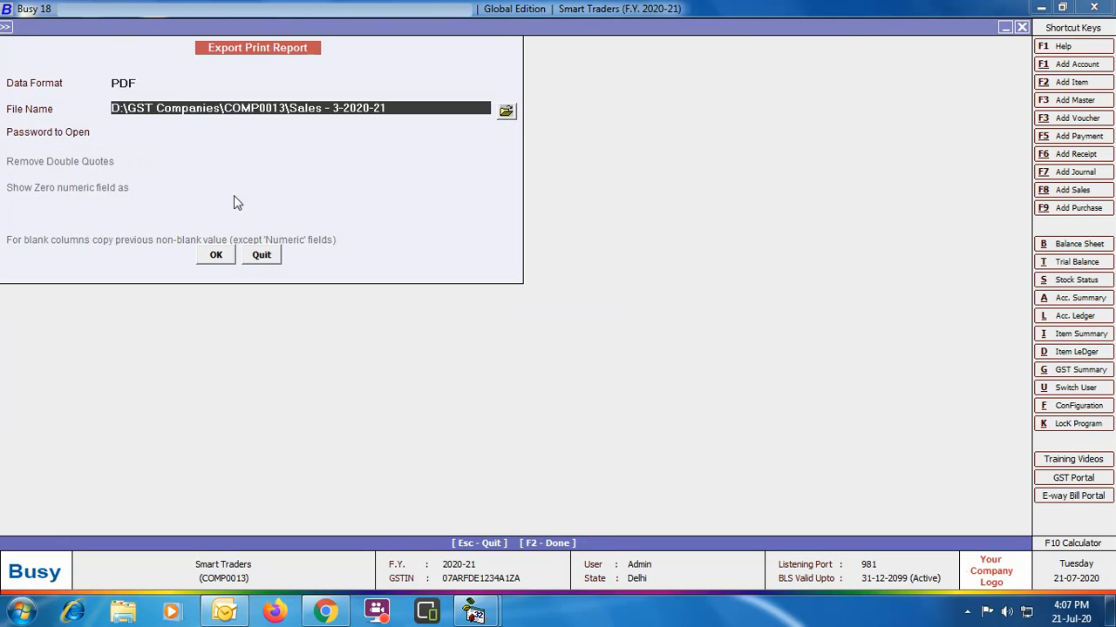
click(225, 255)
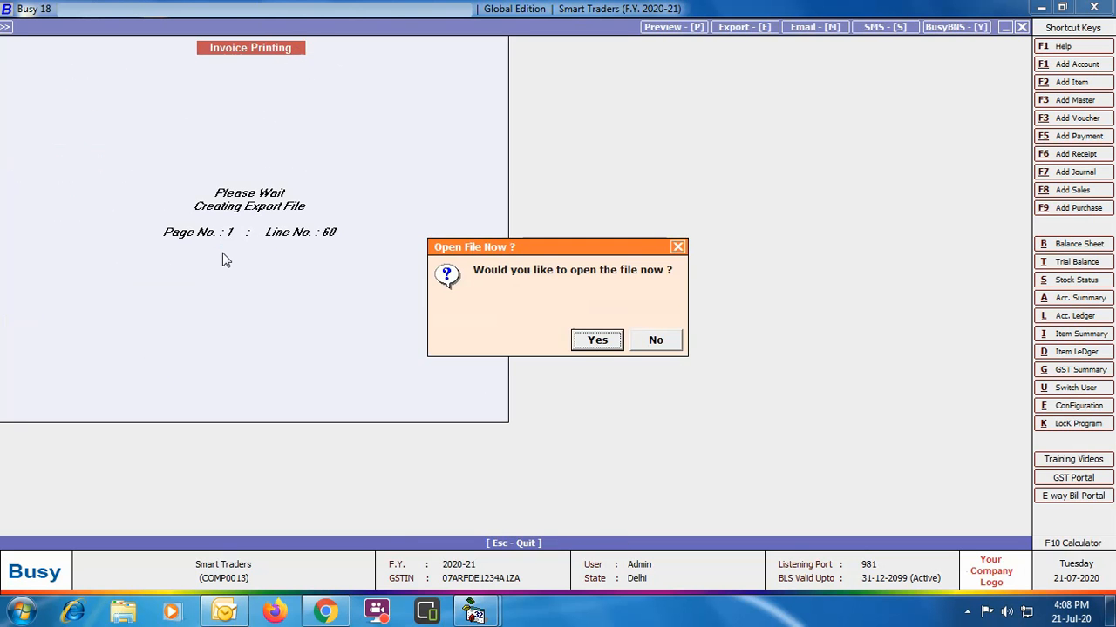
key(Return)
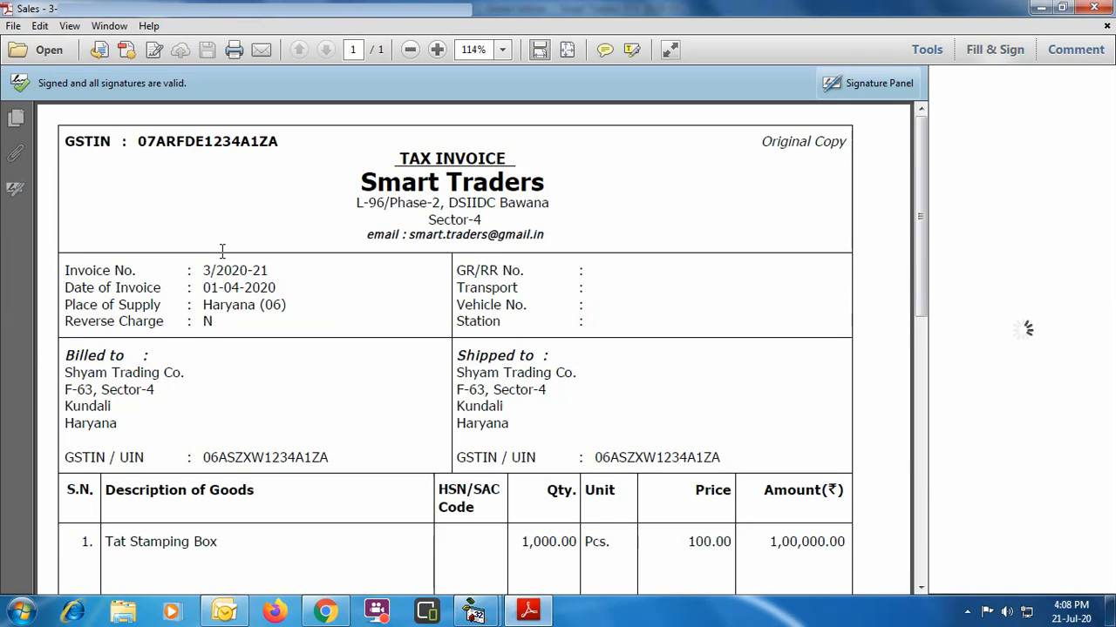
- Examine the digital signature at the end of the exported invoice, and close the PDF and the voucher entry screen
mouse_move(921, 153)
mouse_down()
mouse_move(934, 304)
mouse_move(928, 428)
mouse_up()
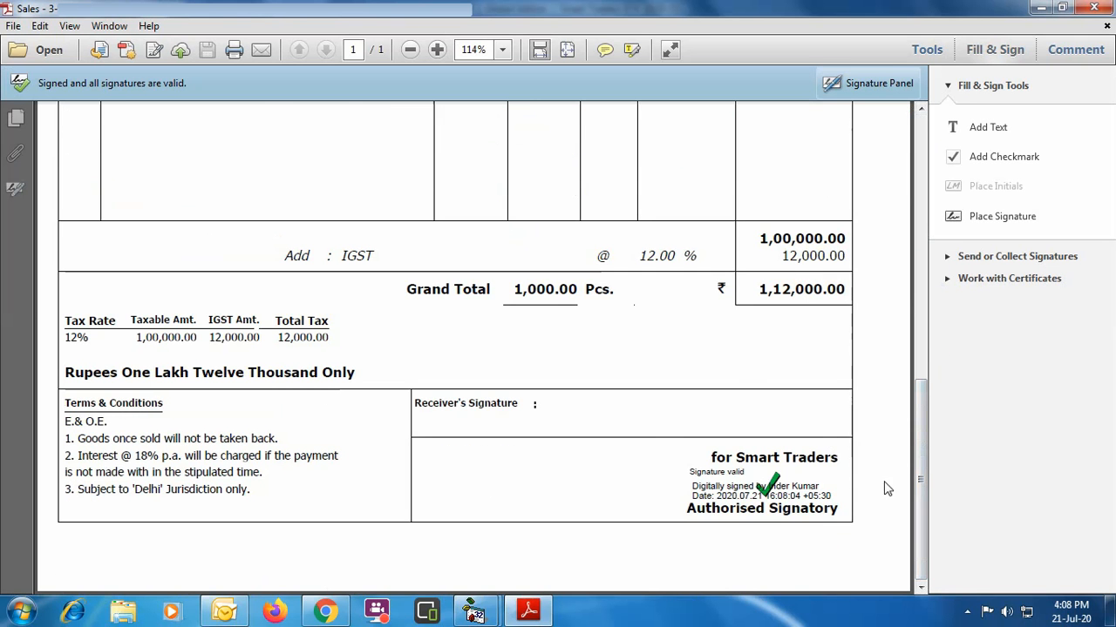
click(1094, 7)
click(1021, 28)
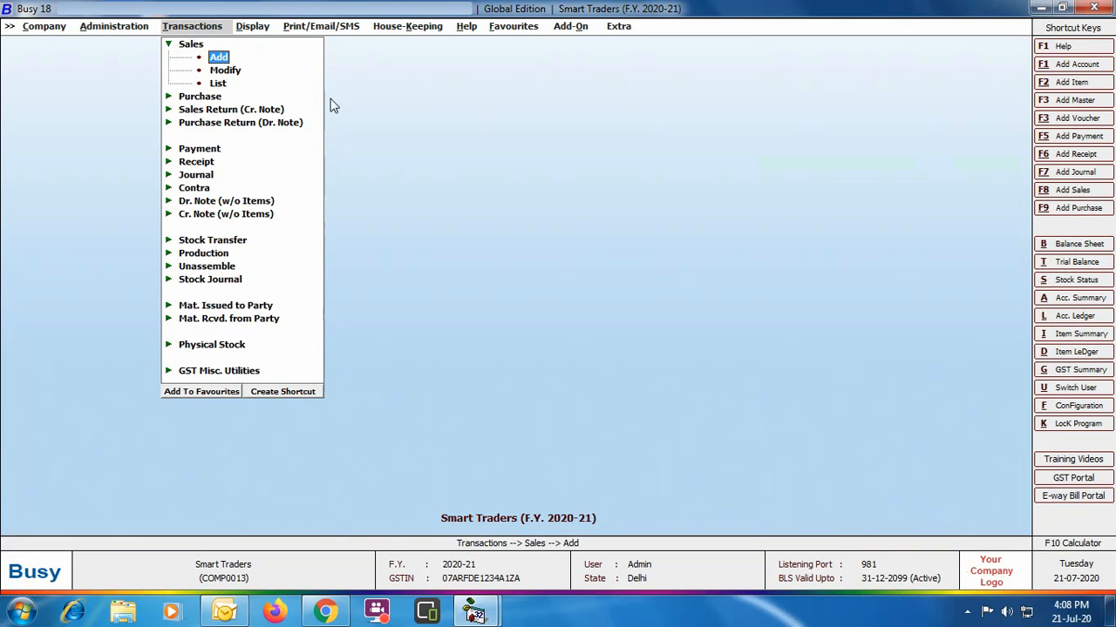
- Open sales voucher 3/2020-21 for modification and prepare to email it in the STANDARD format
click(225, 70)
key(Return)
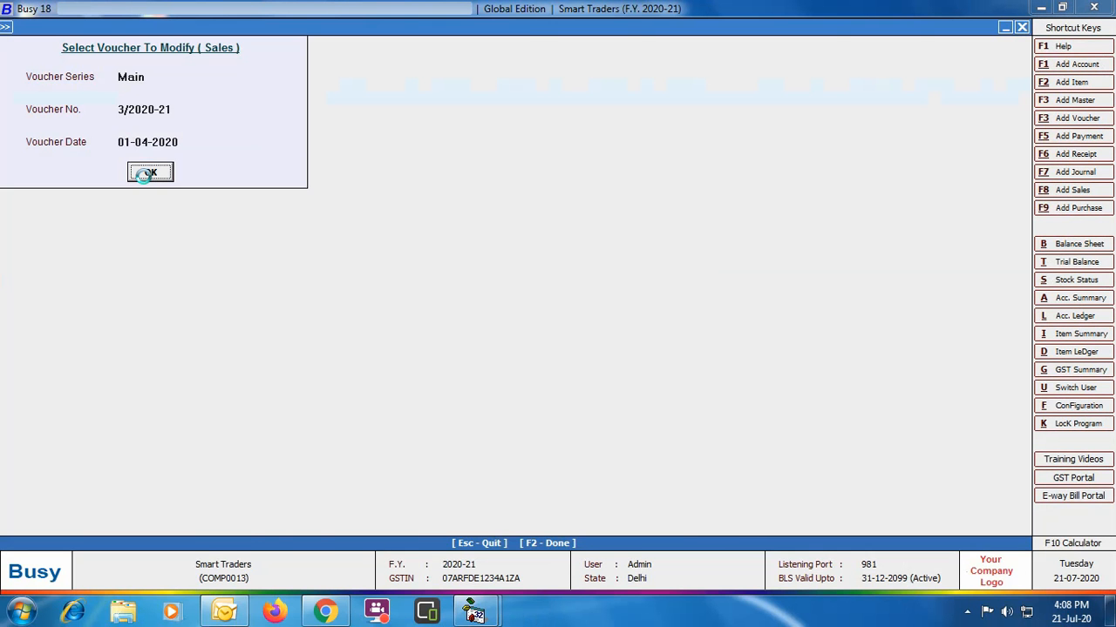
click(155, 172)
click(736, 29)
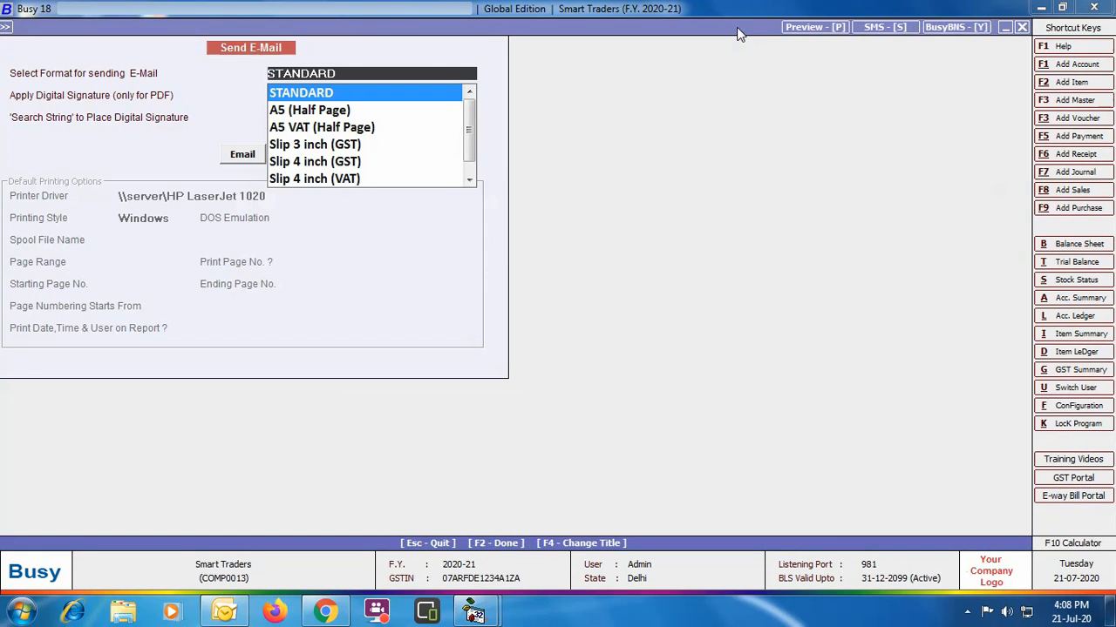
click(249, 157)
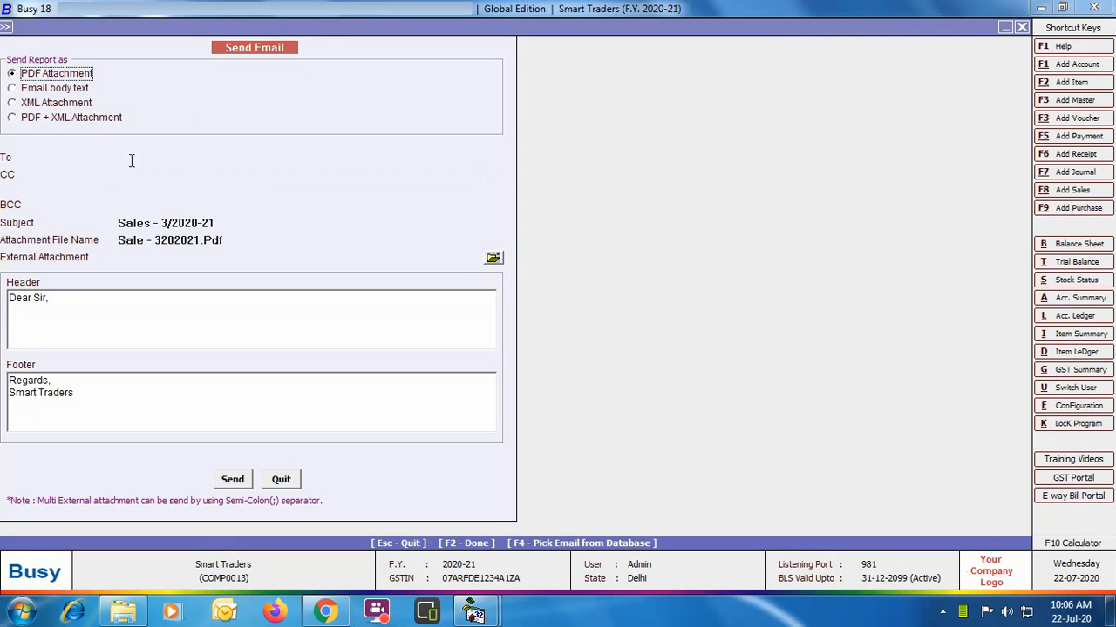
- Send the invoice as a PDF attachment to the recipient's email address, adding "PFA Sales Invoice" to the header text
click(132, 158)
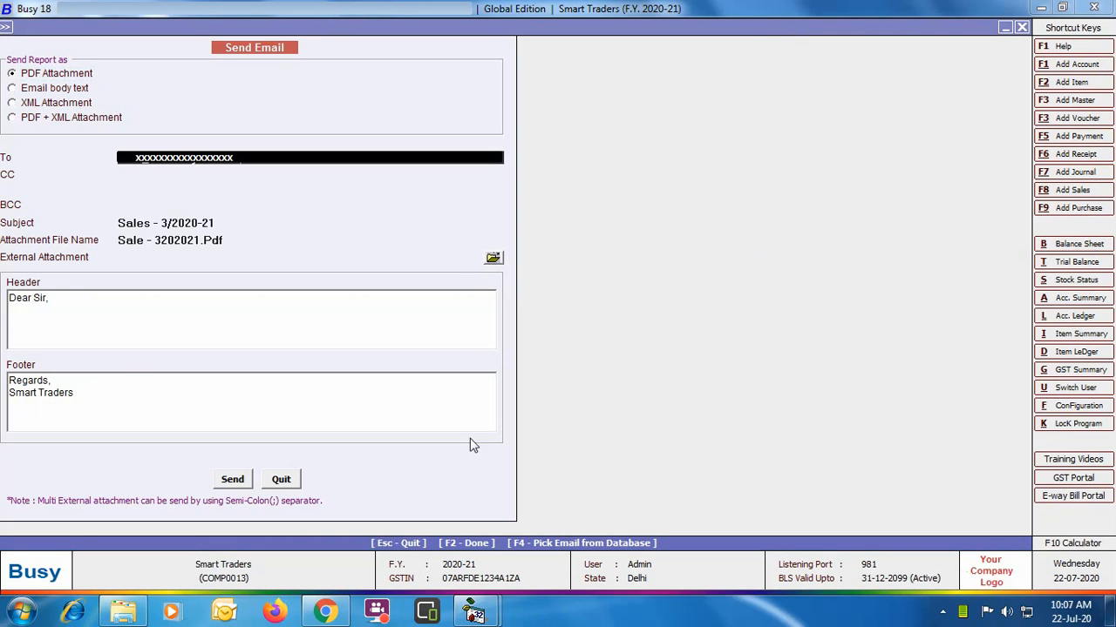
click(16, 323)
text(PFA Sales Invoice)
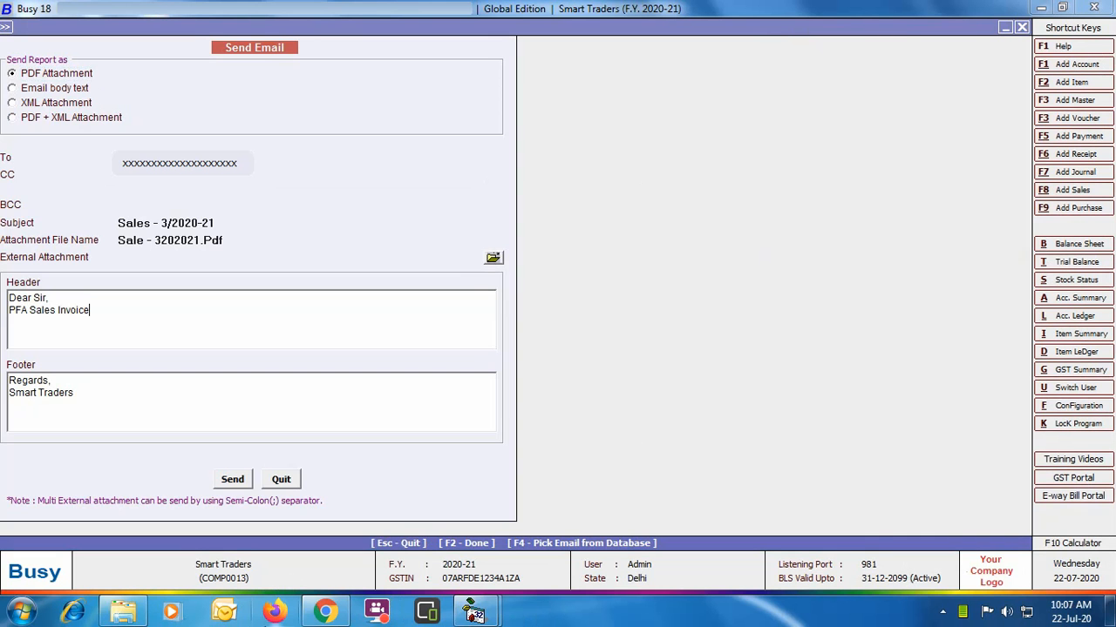
click(244, 477)
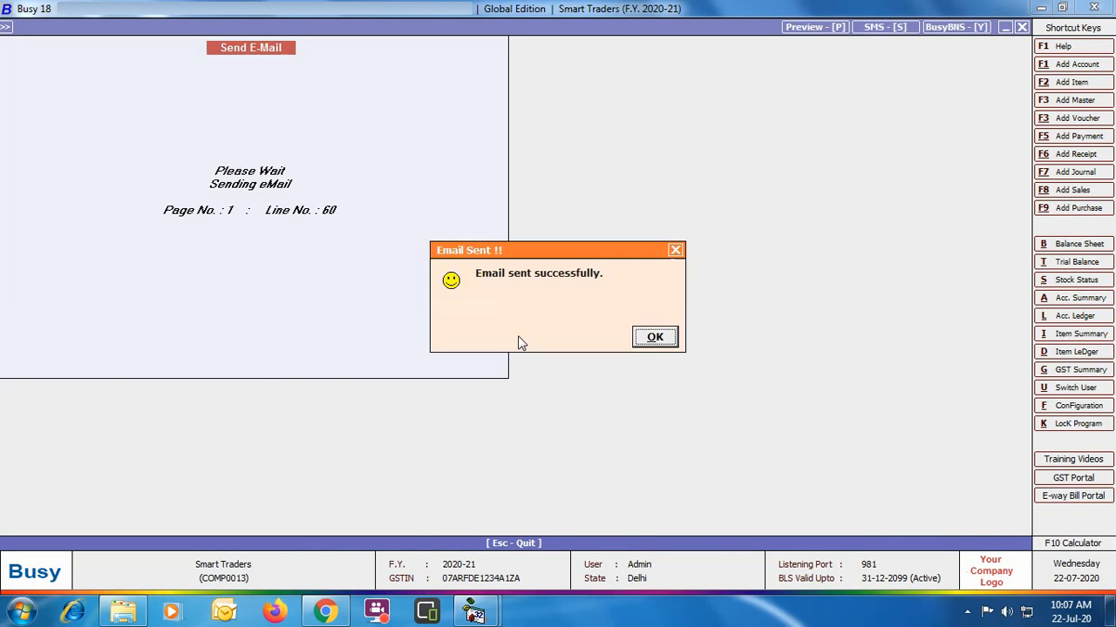
click(638, 328)
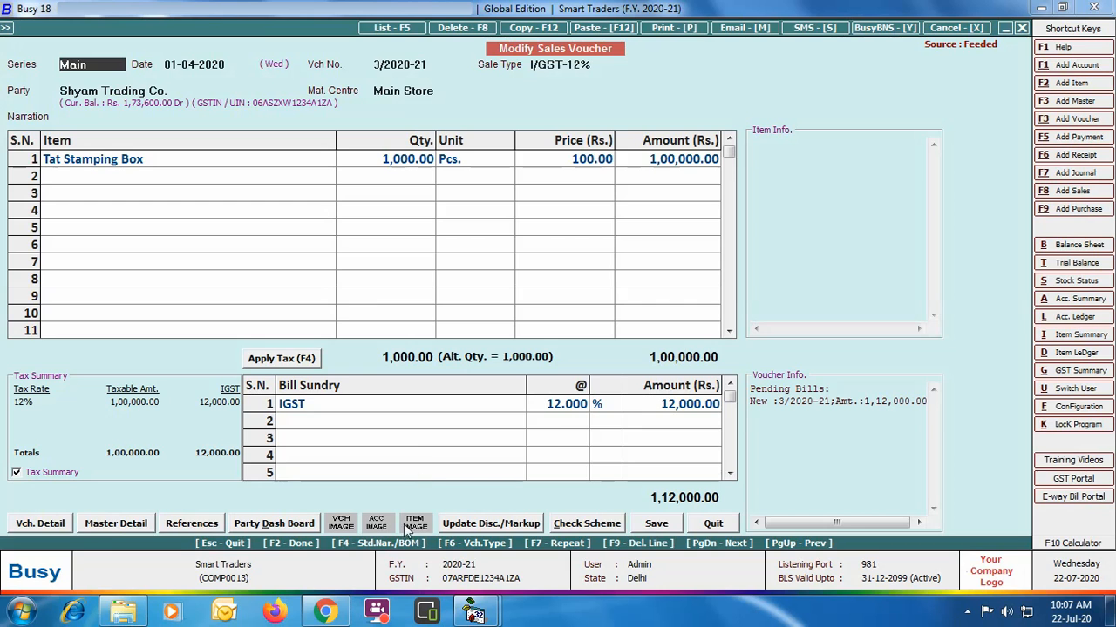
- Switch to the Yahoo Mail inbox in Chrome and open the received "Sales - 3/2020-21" message
click(326, 611)
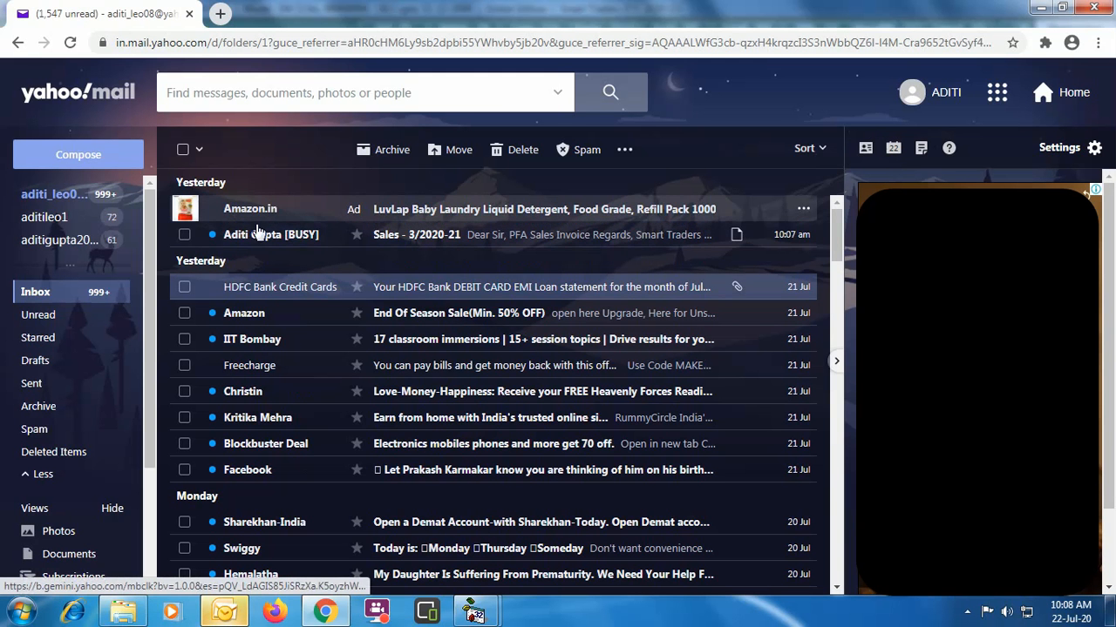
click(635, 245)
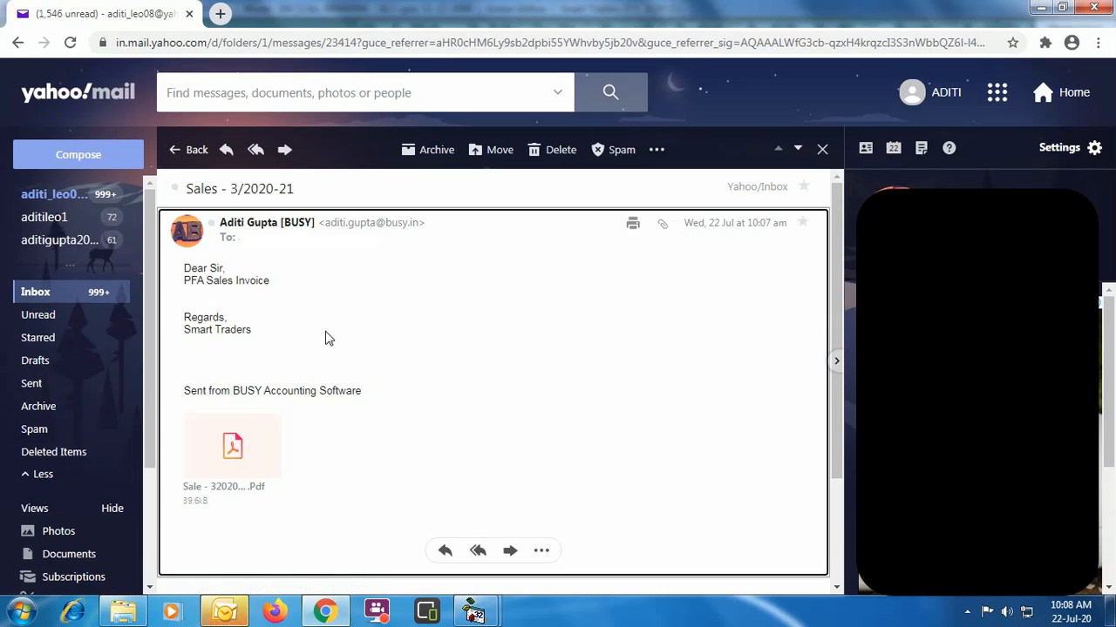
mouse_move(222, 480)
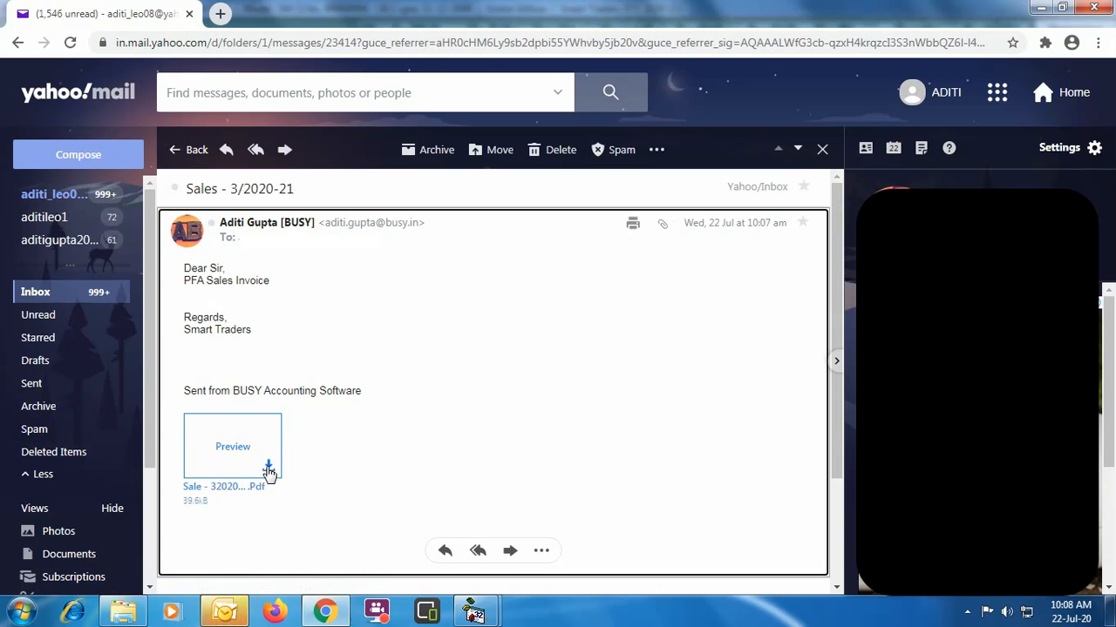
- Download the PDF invoice attached to the email and open it to examine its digital signature
click(268, 471)
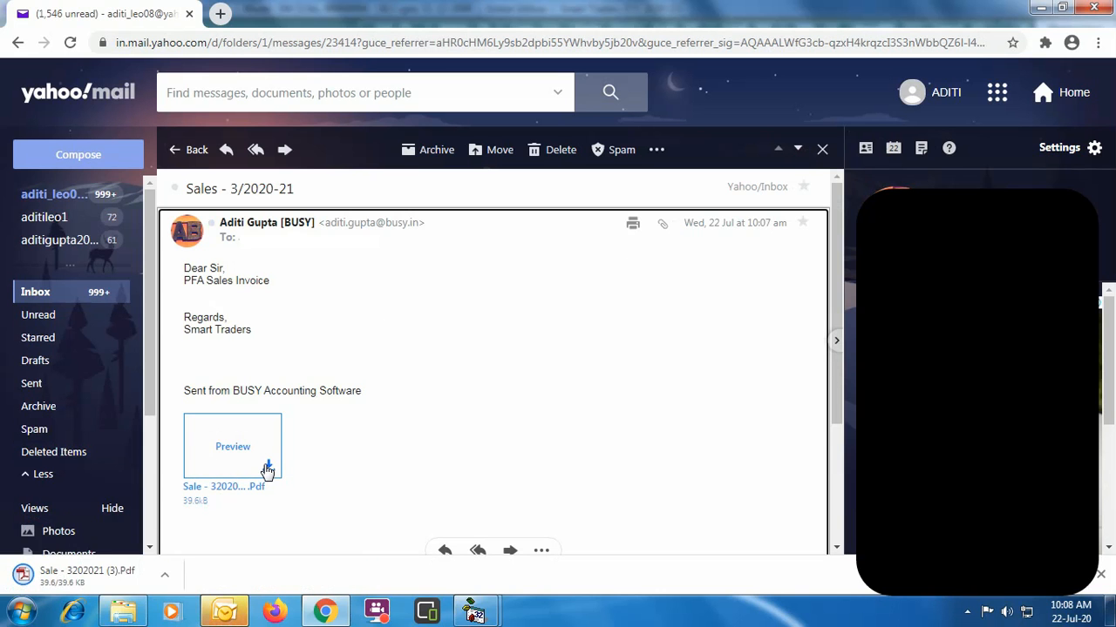
click(87, 576)
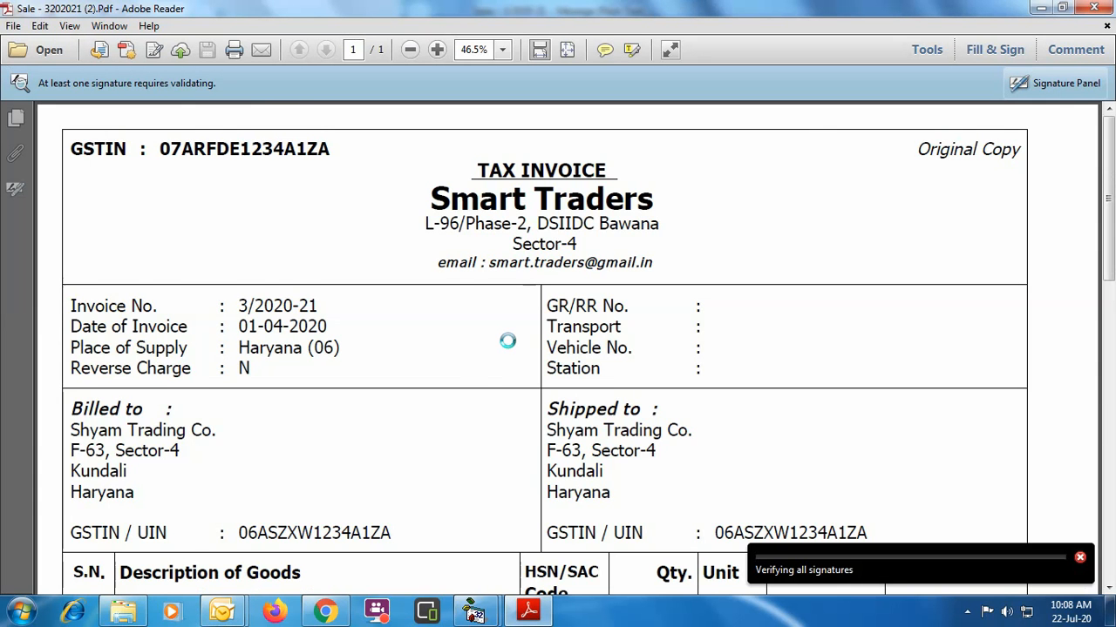
scroll(613, 448, down, 10)
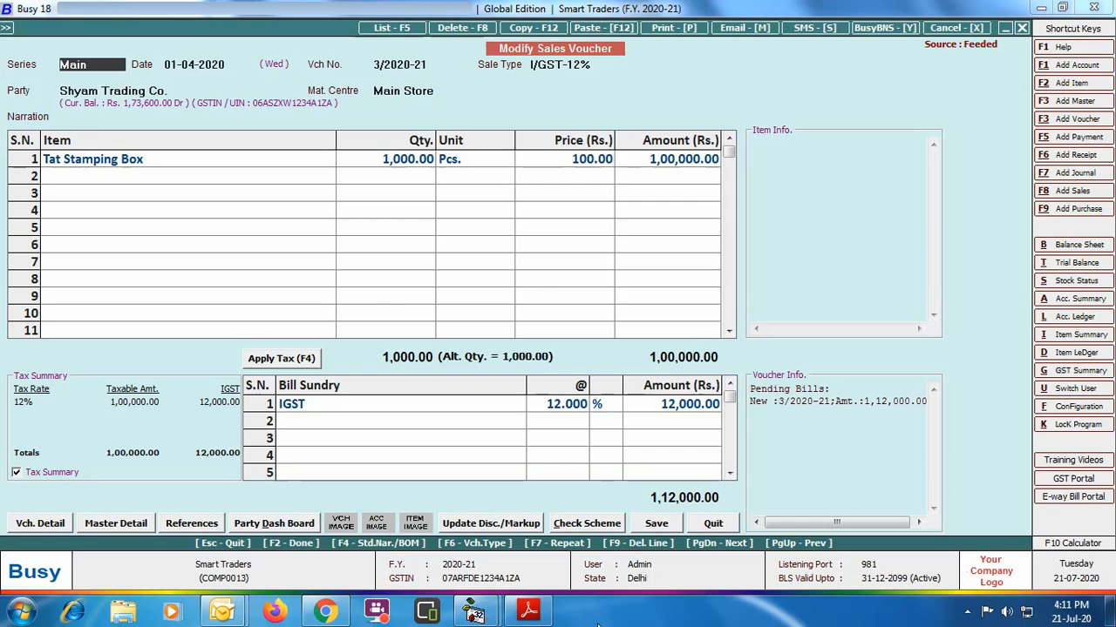
- Close the sales voucher and start a Standard-format Statement of A/c for one account, including the covering letter
click(713, 523)
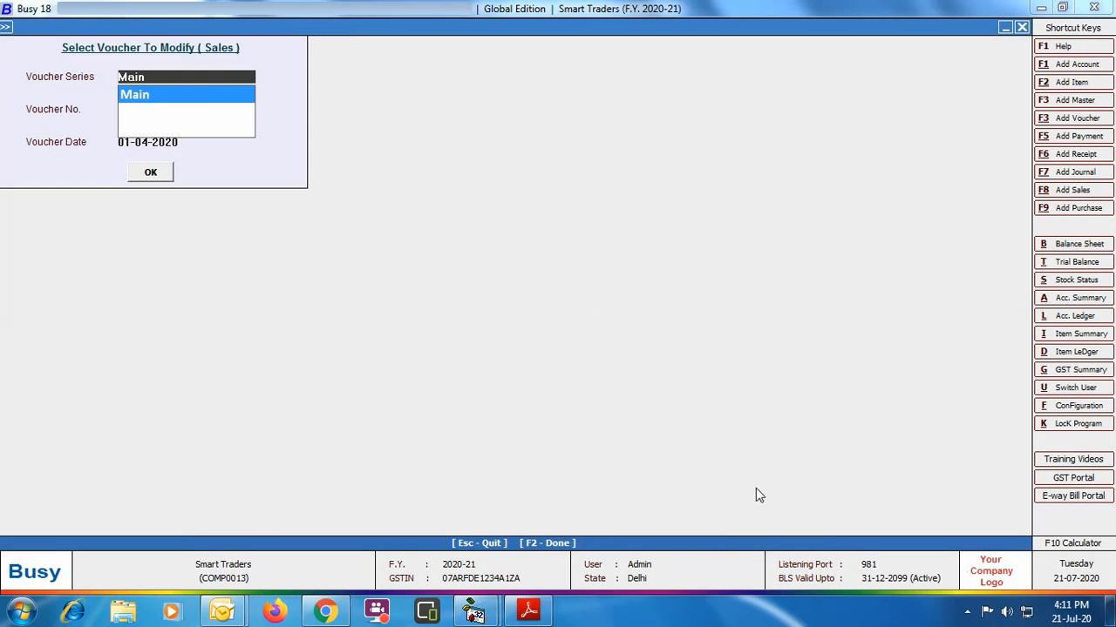
click(1021, 27)
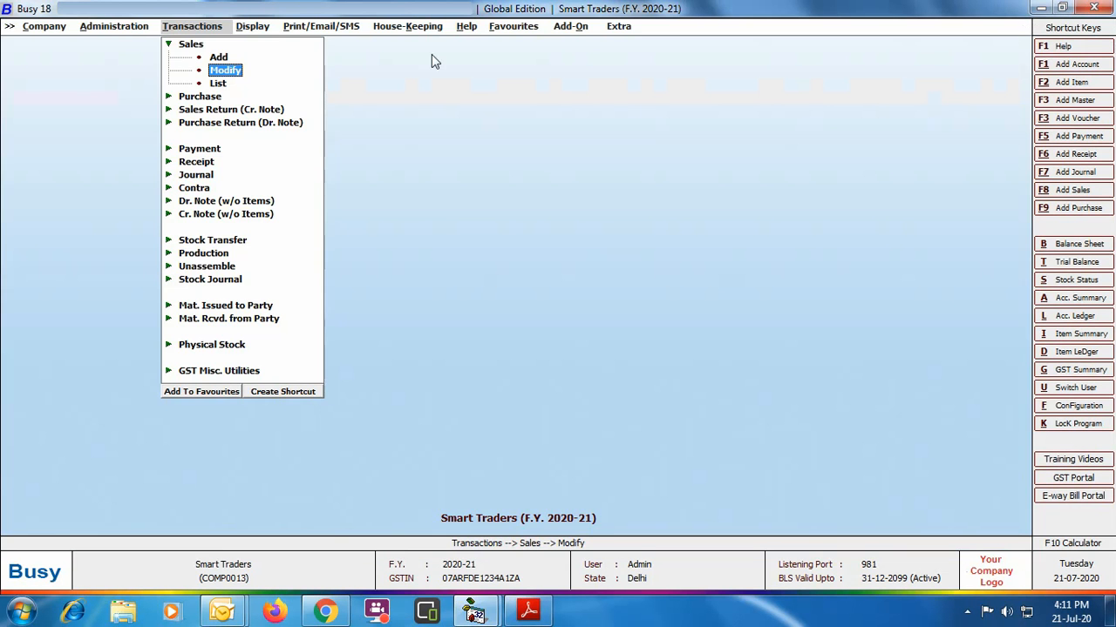
click(347, 31)
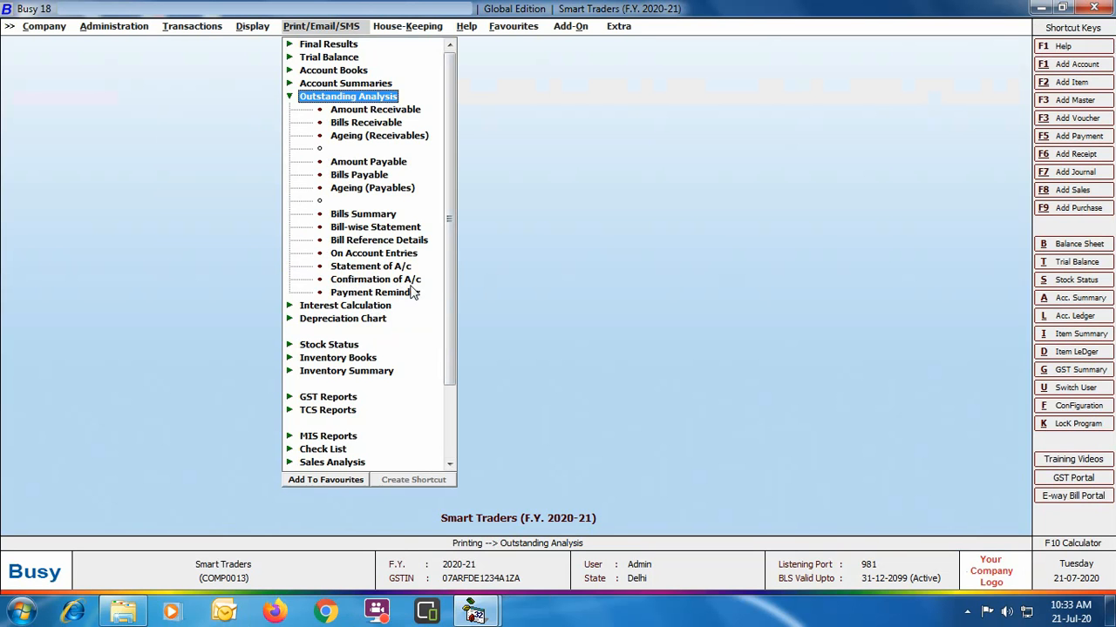
click(380, 267)
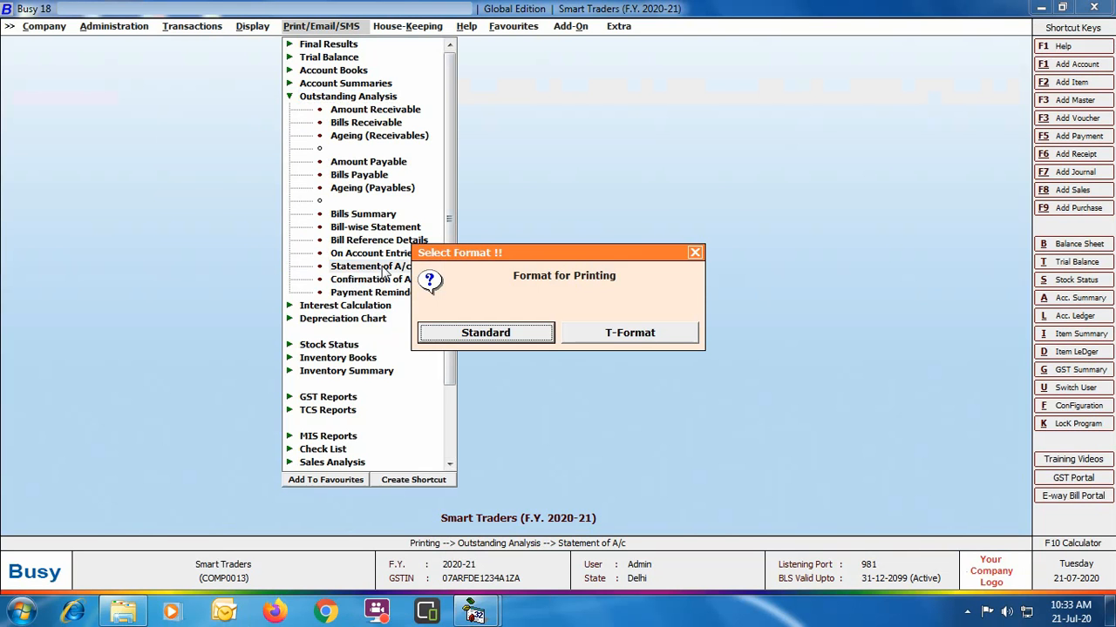
key(Return)
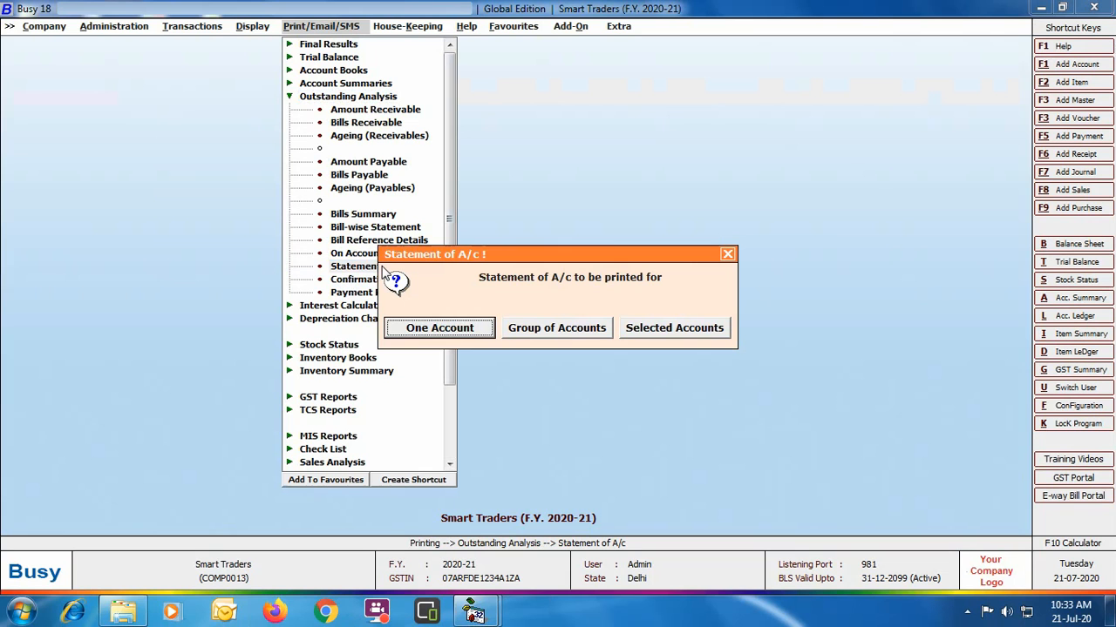
key(Return)
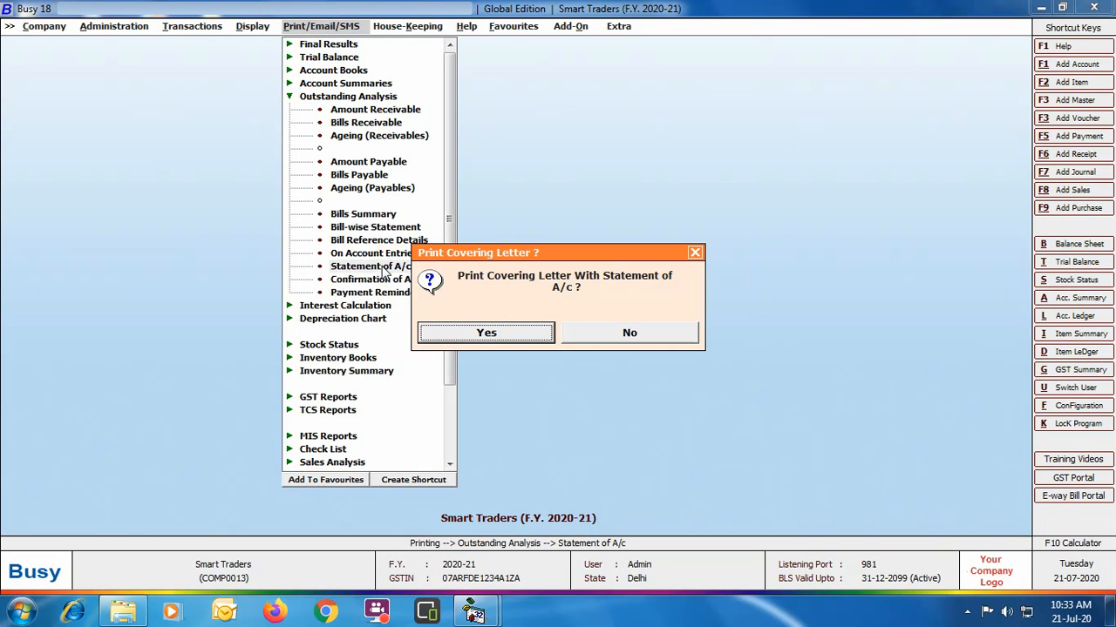
click(507, 338)
- Set the statement's account to Shyam Trading Co., the ending date to 30-04-2020 and the printing format to STANDARD
text(shy)
key(Return)
key(Return)
text(30-04)
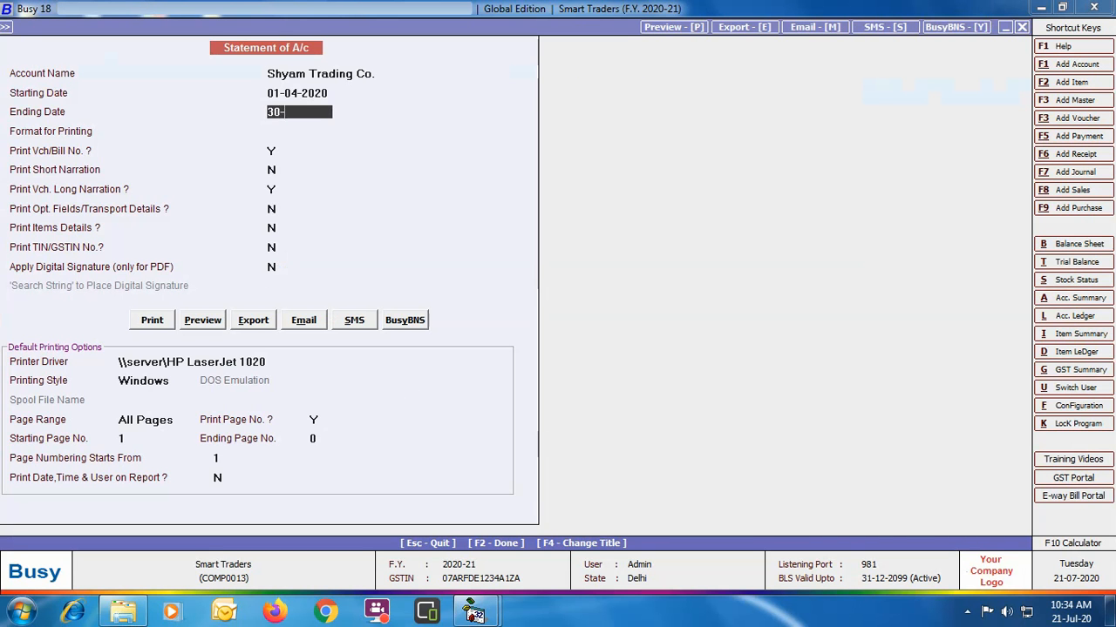
key(Return)
key(Return)
key(Return)
key(Return)
key(Return)
key(Return)
key(Return)
key(Return)
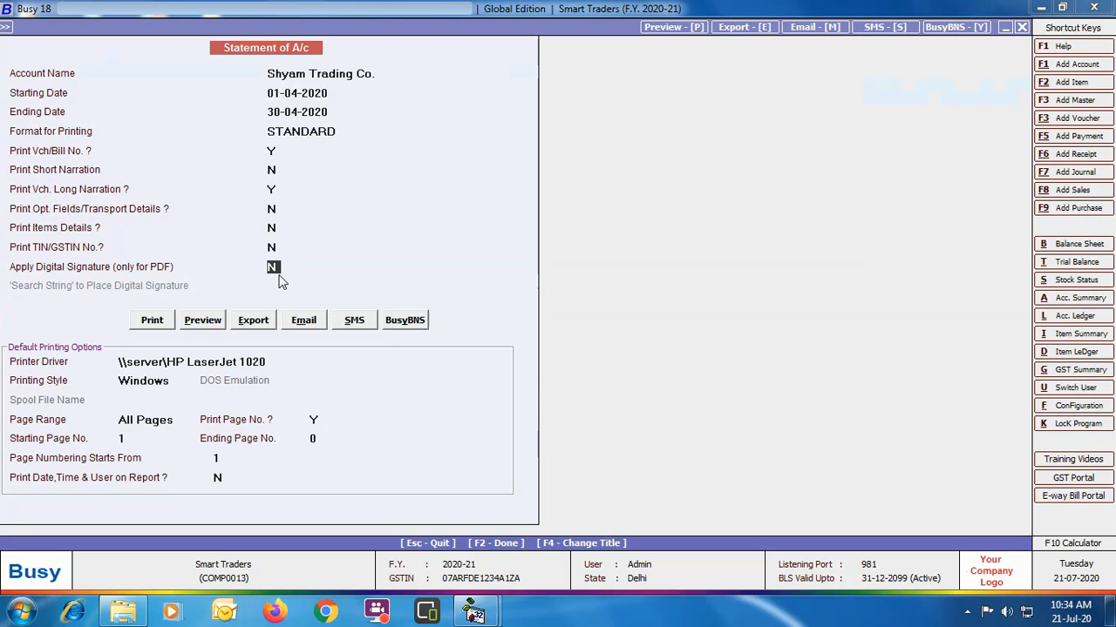
- Enable the digital signature with the search string "Authori" and export the statement as a PDF under the proposed file name
text(y)
key(Return)
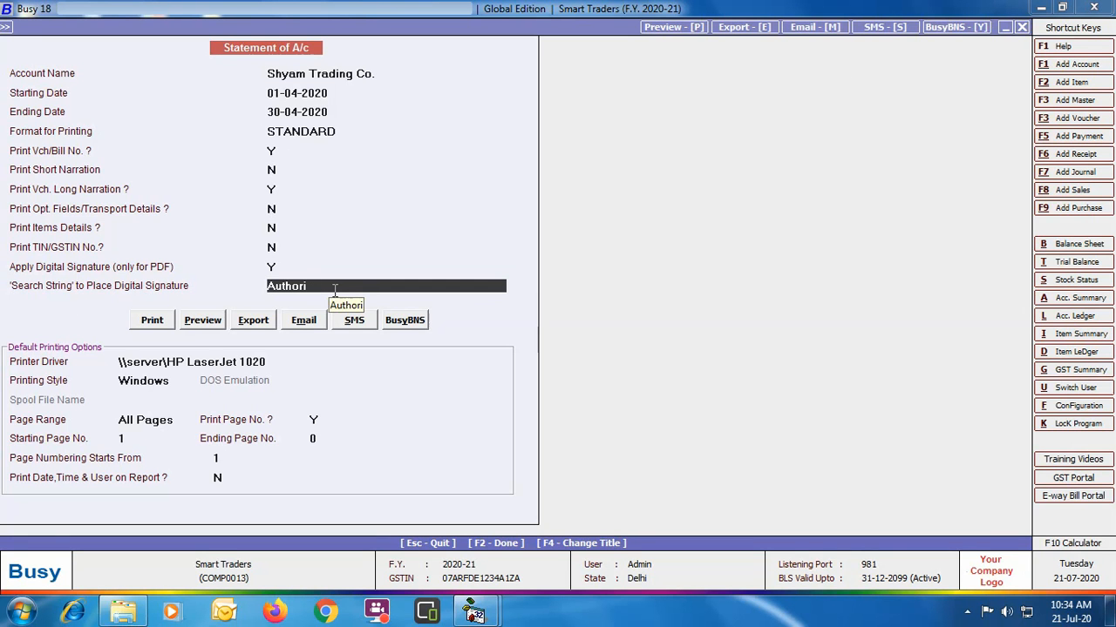
click(254, 319)
key(Return)
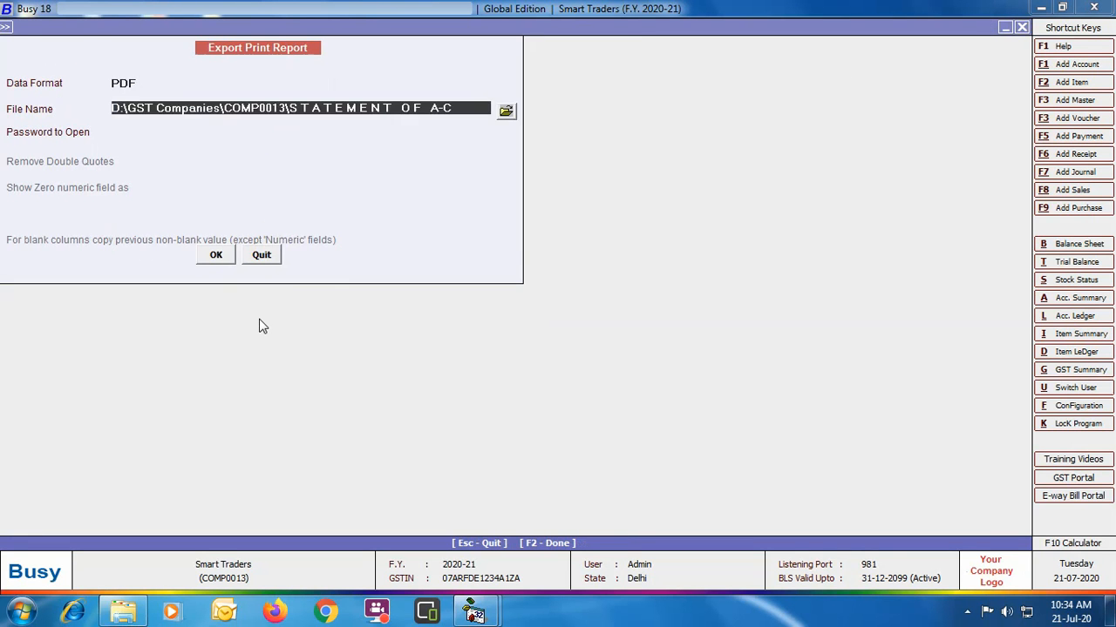
click(215, 256)
key(Return)
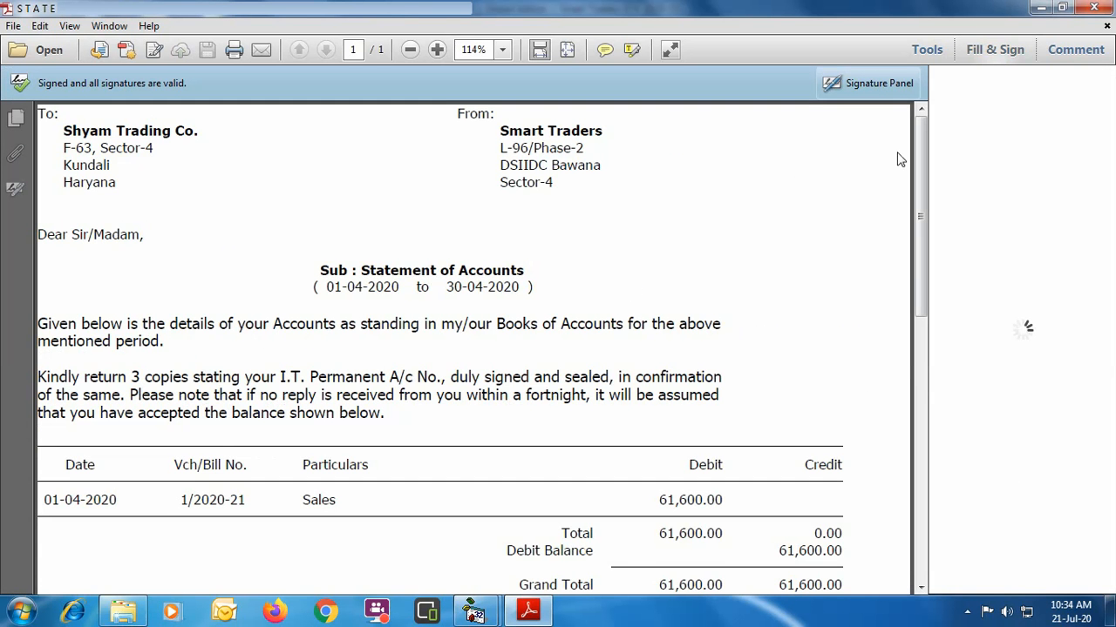
- Examine the digital signature above "Authorised Signatory" in the exported PDF, and close the PDF and the statement form
drag(921, 157, 921, 379)
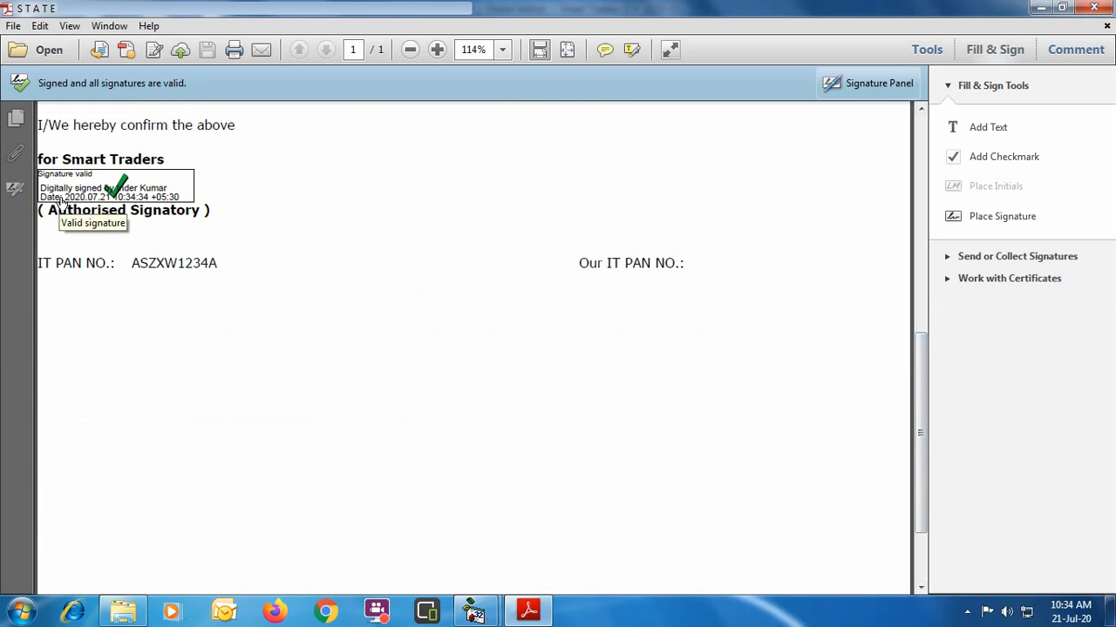
click(1098, 8)
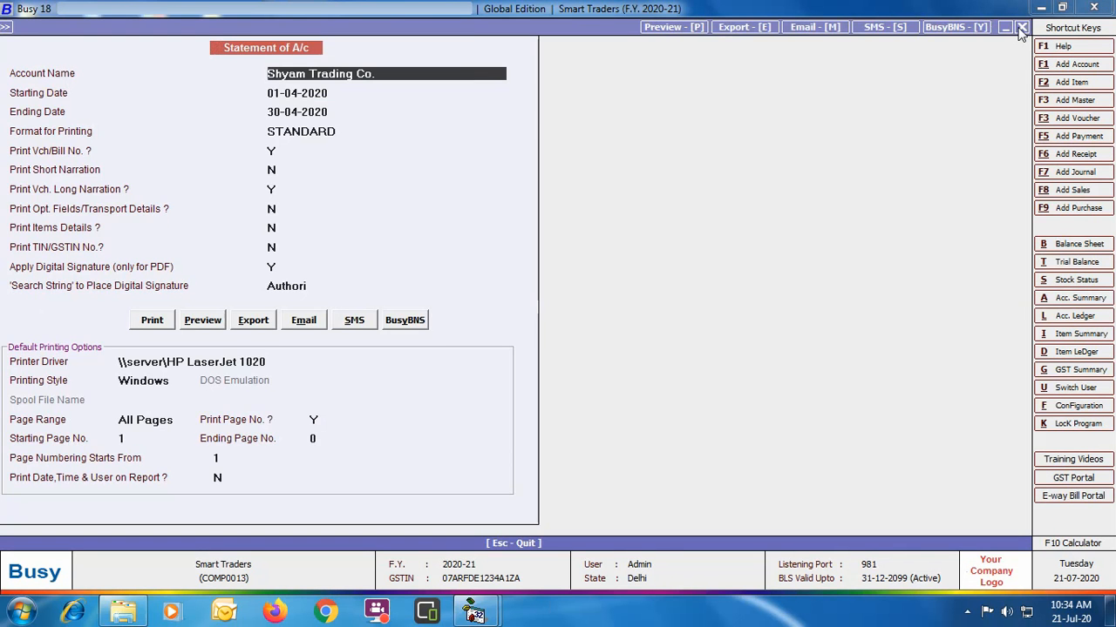
key(Escape)
key(Escape)
key(Escape)
key(Escape)
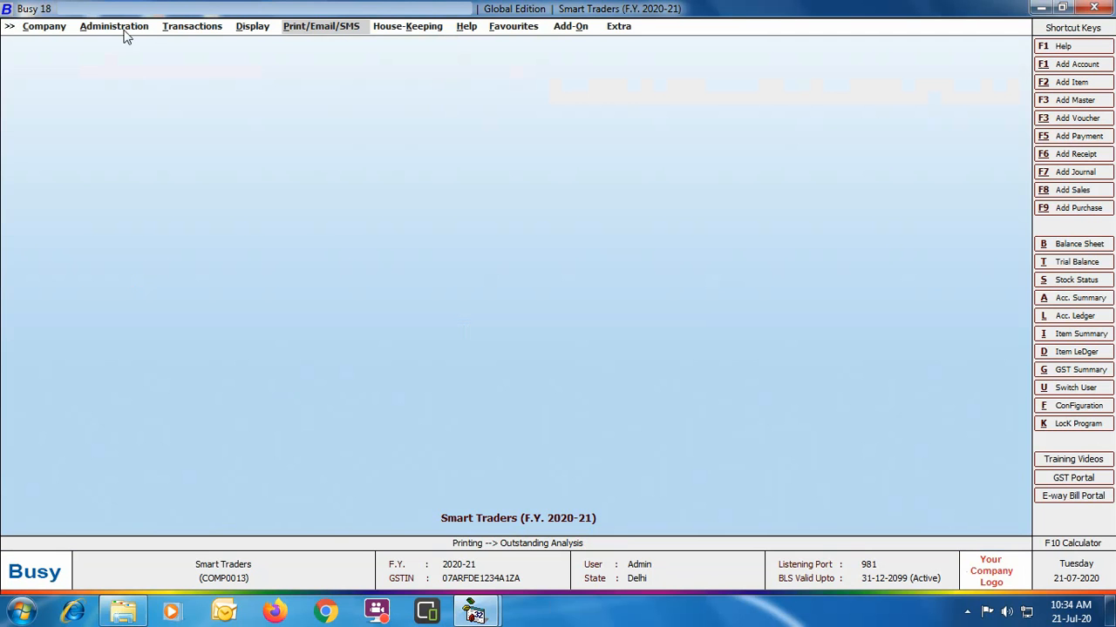
- Open the user account listed directly below Admin for modification
click(145, 29)
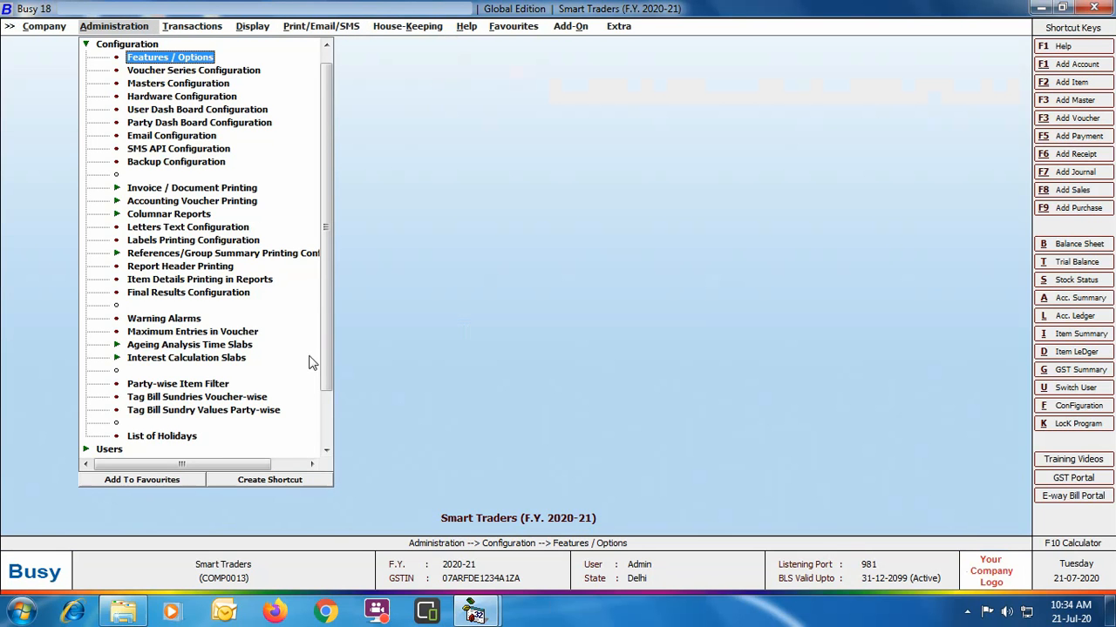
drag(327, 339, 320, 410)
click(112, 386)
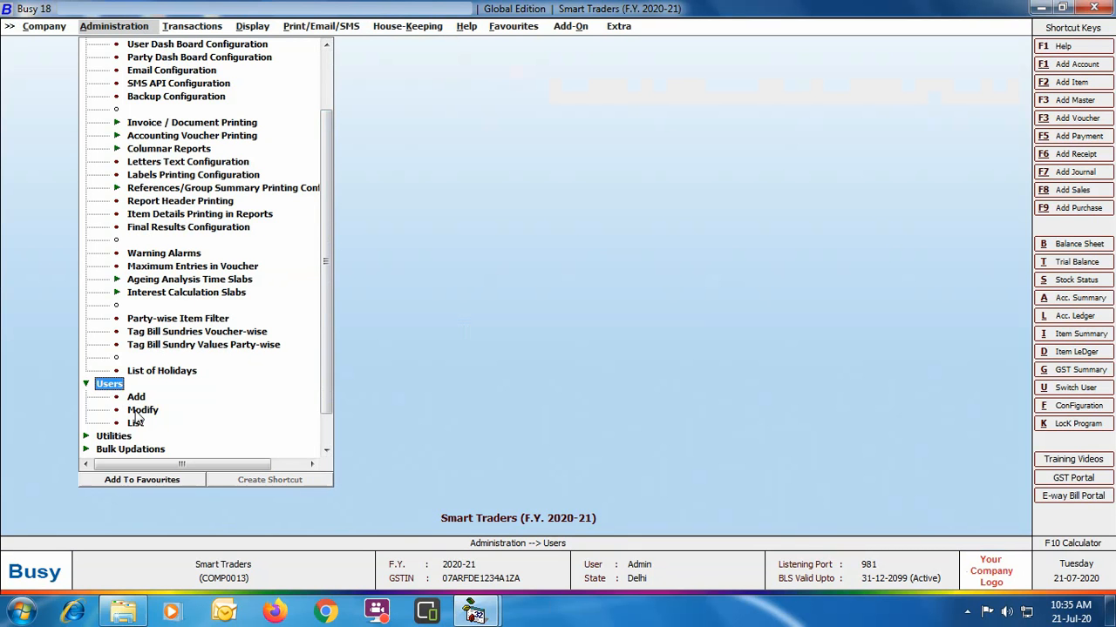
click(142, 411)
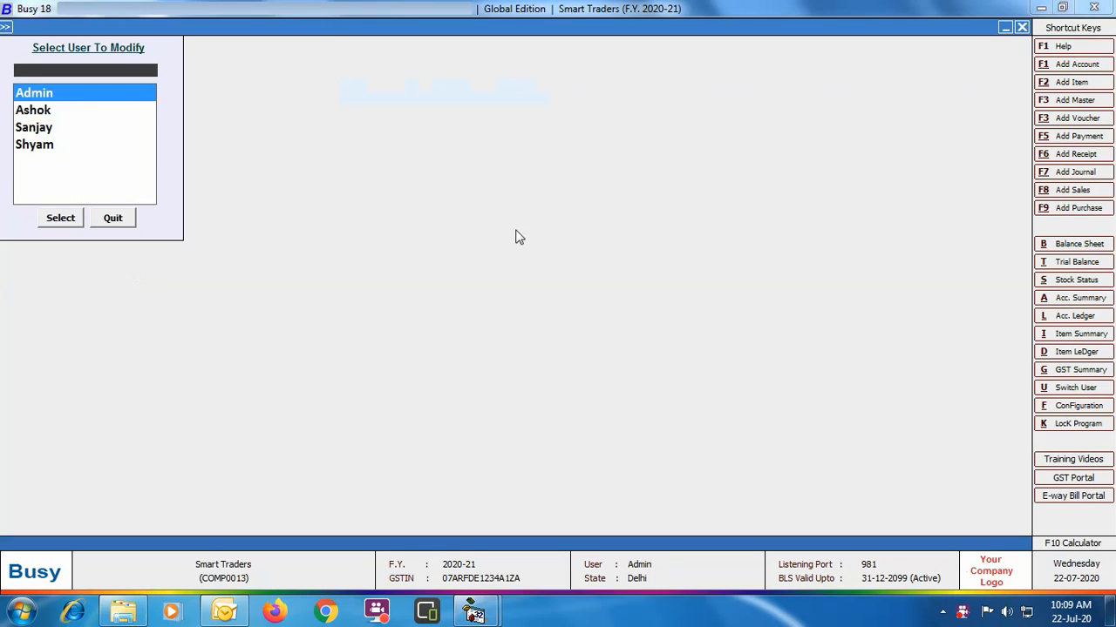
double_click(40, 114)
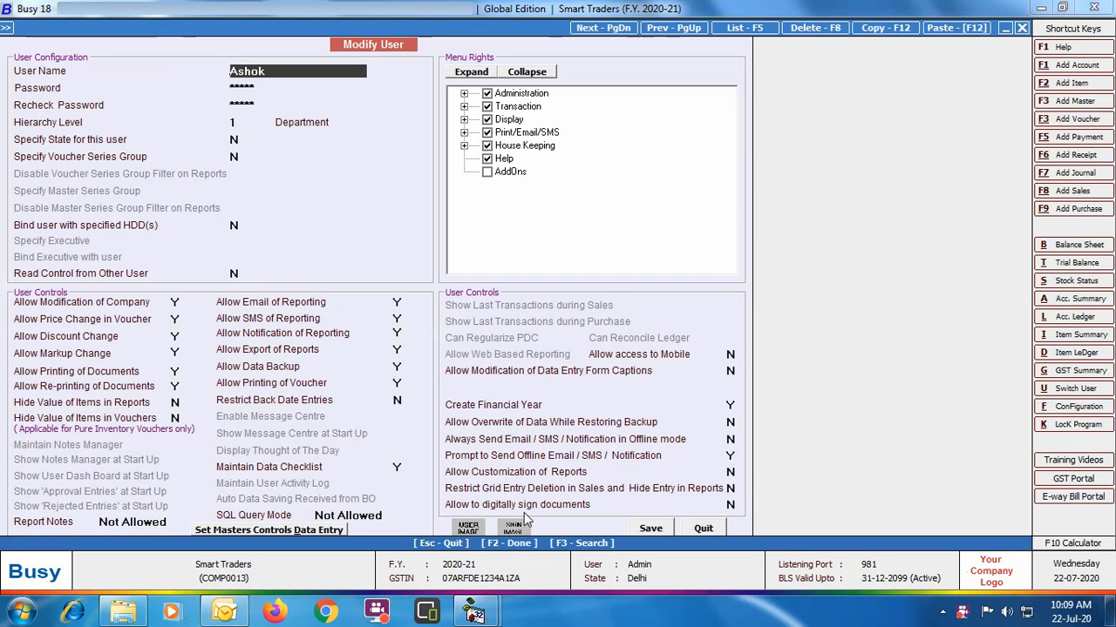
- Set "Allow to digitally sign documents" to Y for this user and save the user account
click(731, 507)
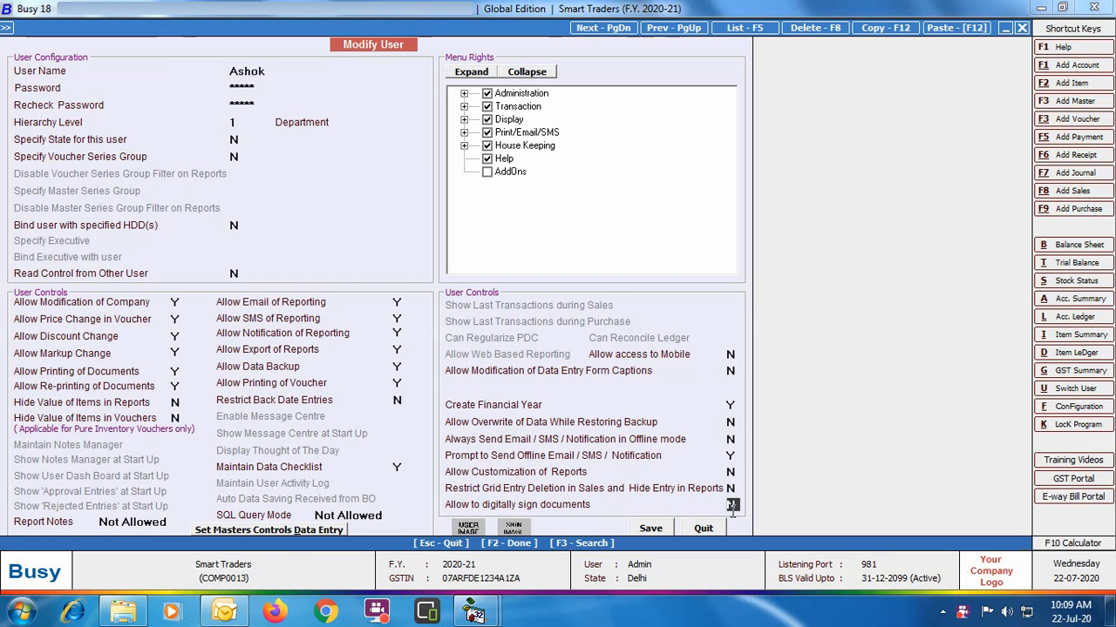
text(Y)
click(664, 529)
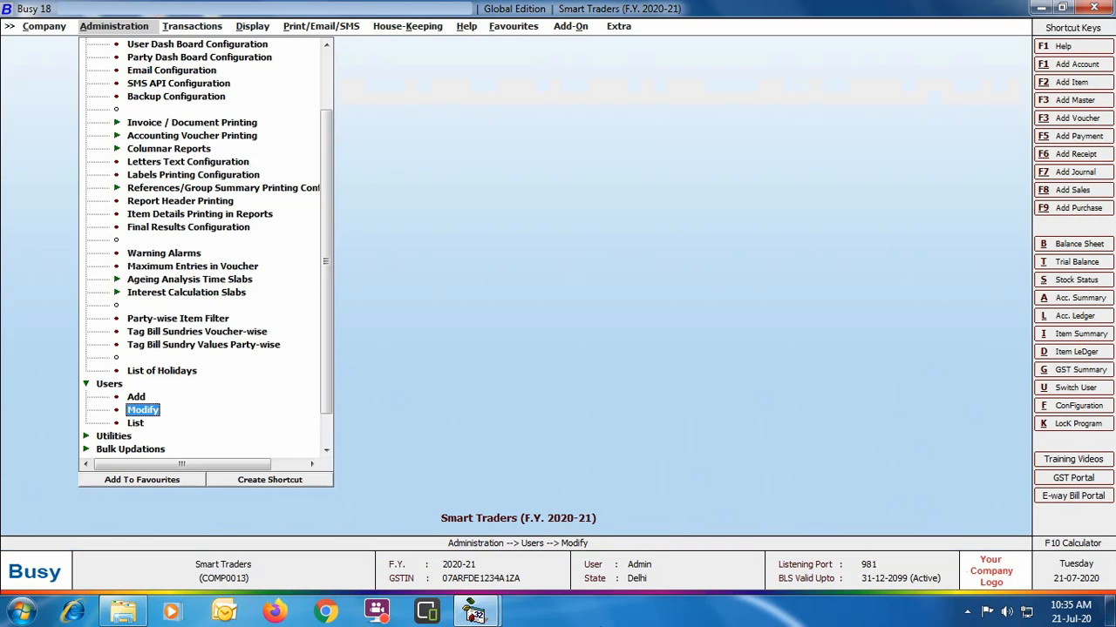
key(Escape)
key(Escape)
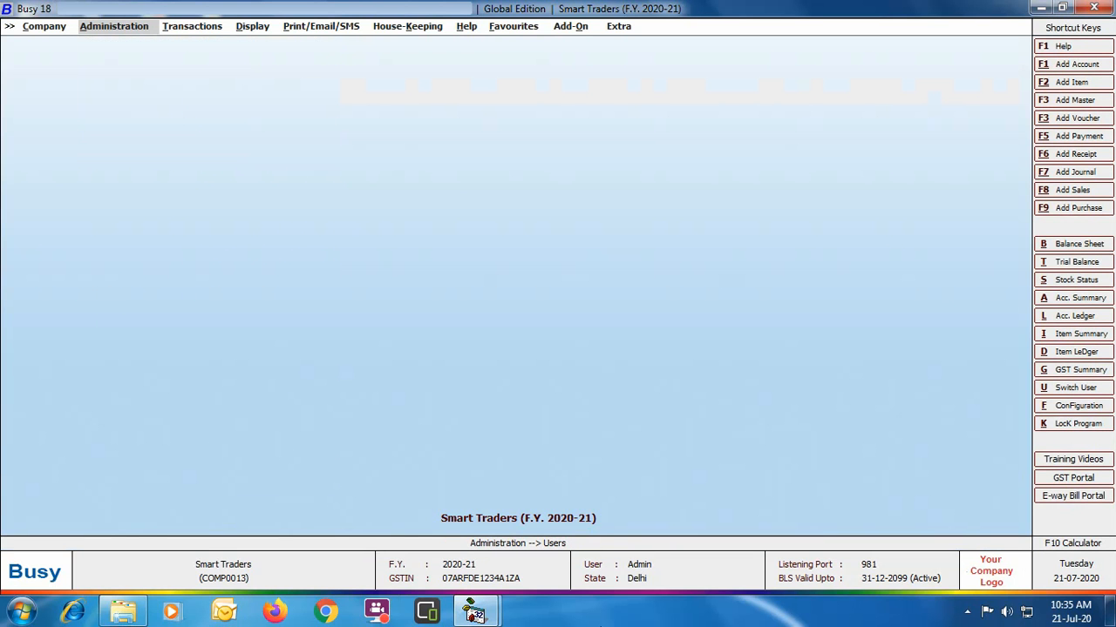